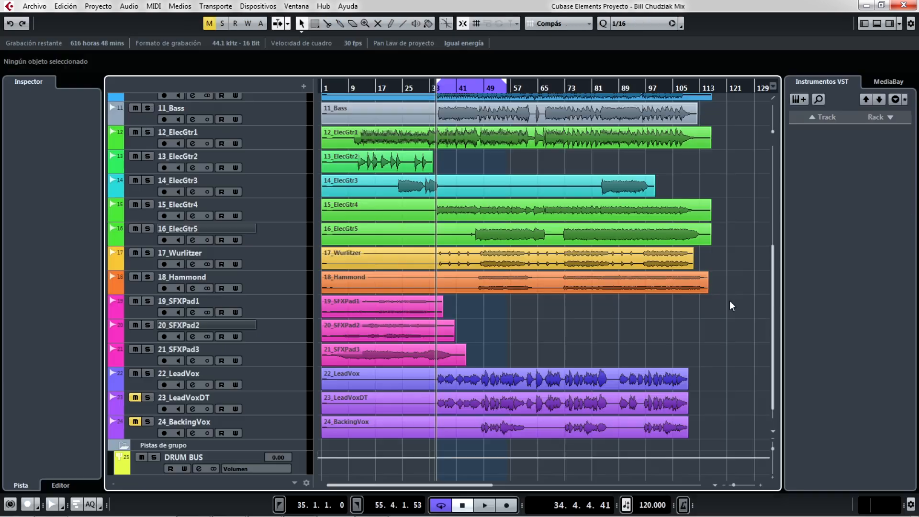
Open the TDR Molotok compressor on the stereo output's first insert and toggle its SC HP filter off and on again
{"action": "key", "text": "F3"}
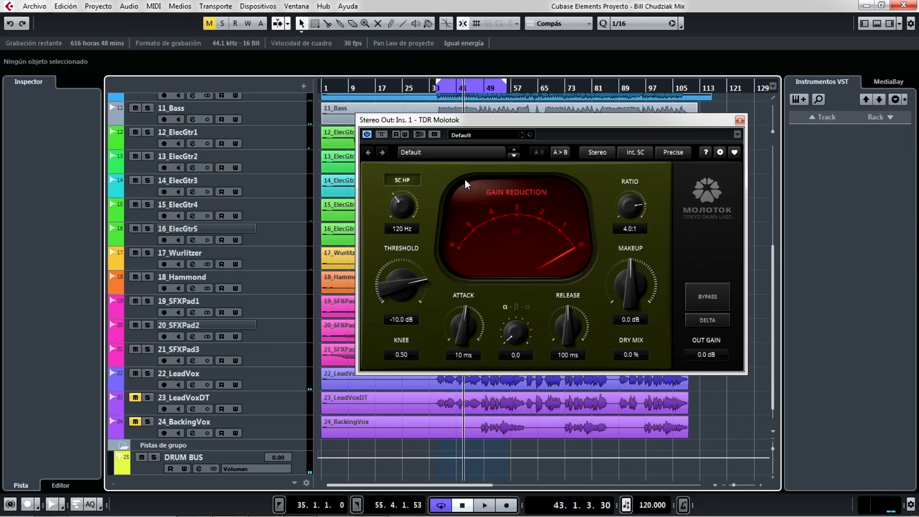
{"action": "left_click_drag", "start_coordinate": [556, 122], "coordinate": [542, 128]}
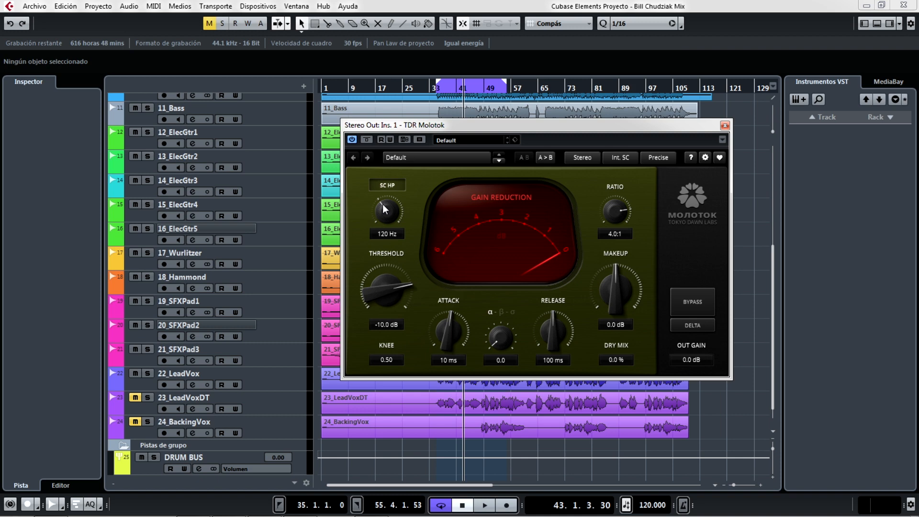
{"action": "left_click", "coordinate": [387, 187]}
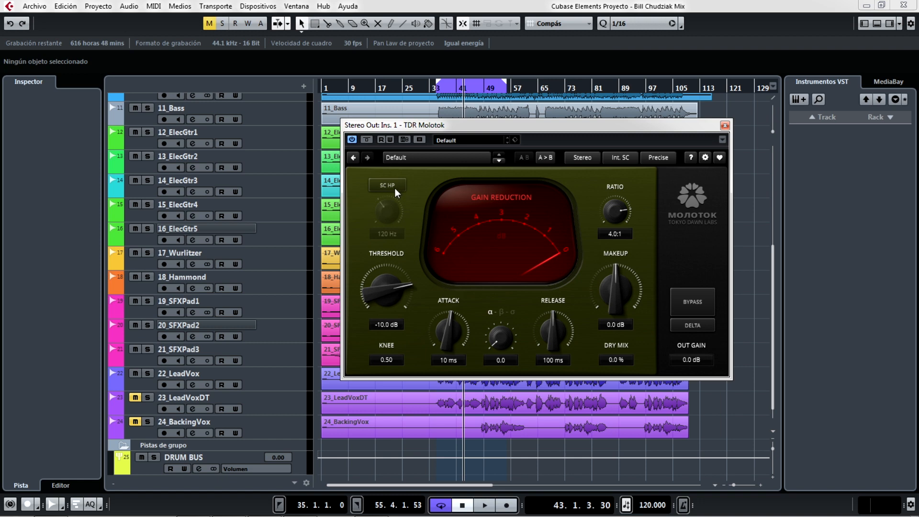
{"action": "left_click", "coordinate": [387, 188]}
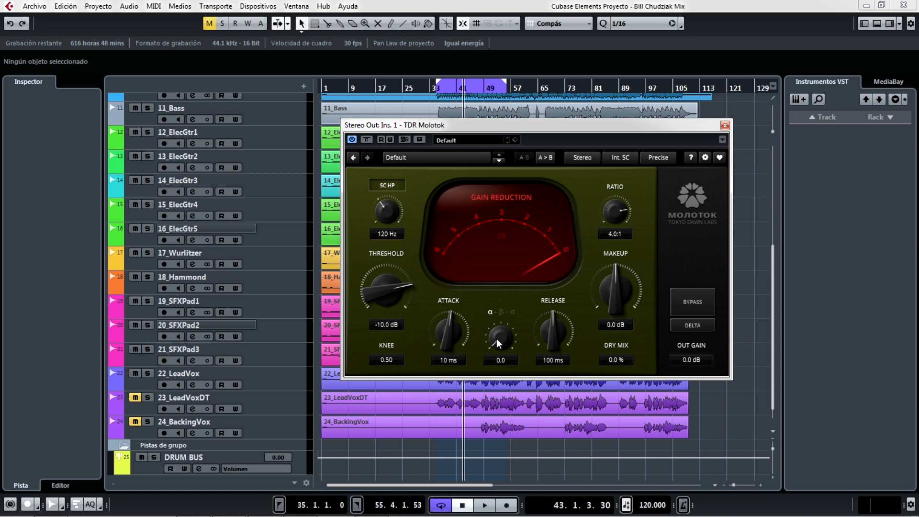
Set the compressor's α-β-α blend control between Attack and Release to 0.5
{"action": "left_click_drag", "start_coordinate": [497, 340], "coordinate": [497, 328]}
{"action": "left_click_drag", "start_coordinate": [501, 330], "coordinate": [502, 383]}
{"action": "left_click_drag", "start_coordinate": [490, 341], "coordinate": [489, 249]}
{"action": "left_click_drag", "start_coordinate": [503, 334], "coordinate": [502, 353]}
Try gain-reduction meter ranges of 18 dB and 32 dB, finishing with 12 dB
{"action": "left_click", "coordinate": [504, 240]}
{"action": "right_click", "coordinate": [503, 238]}
{"action": "mouse_move", "coordinate": [491, 268]}
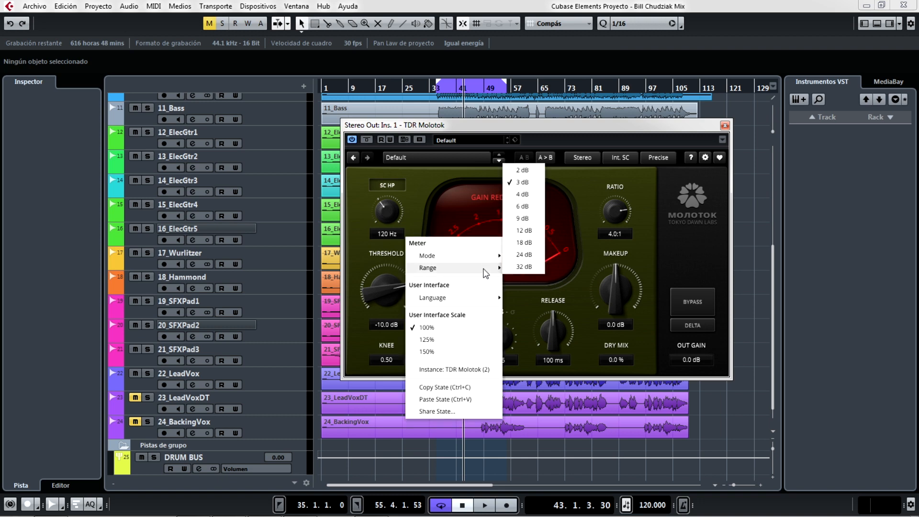
{"action": "left_click", "coordinate": [529, 243]}
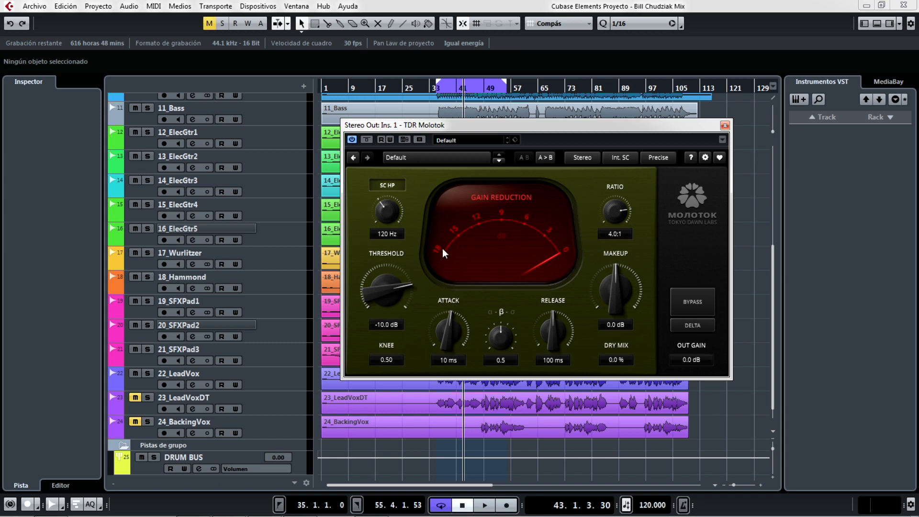
{"action": "right_click", "coordinate": [478, 260]}
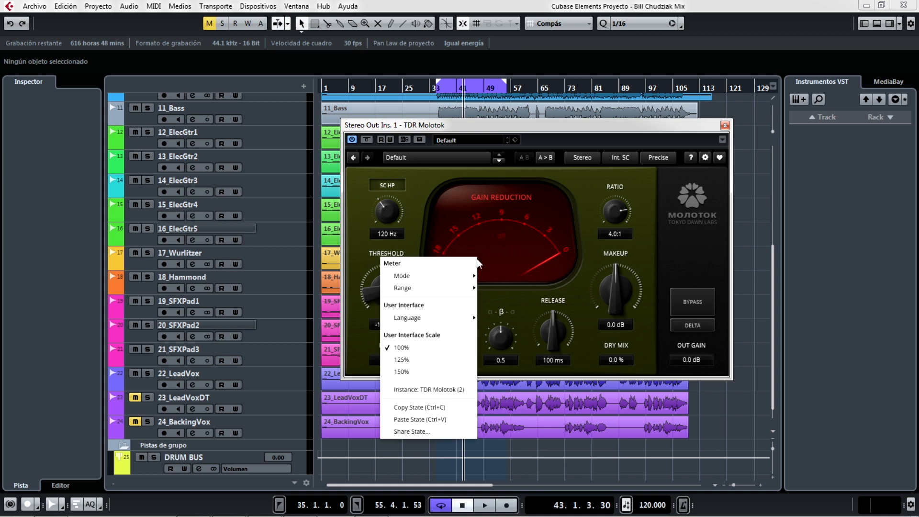
{"action": "mouse_move", "coordinate": [468, 288]}
{"action": "left_click", "coordinate": [505, 285]}
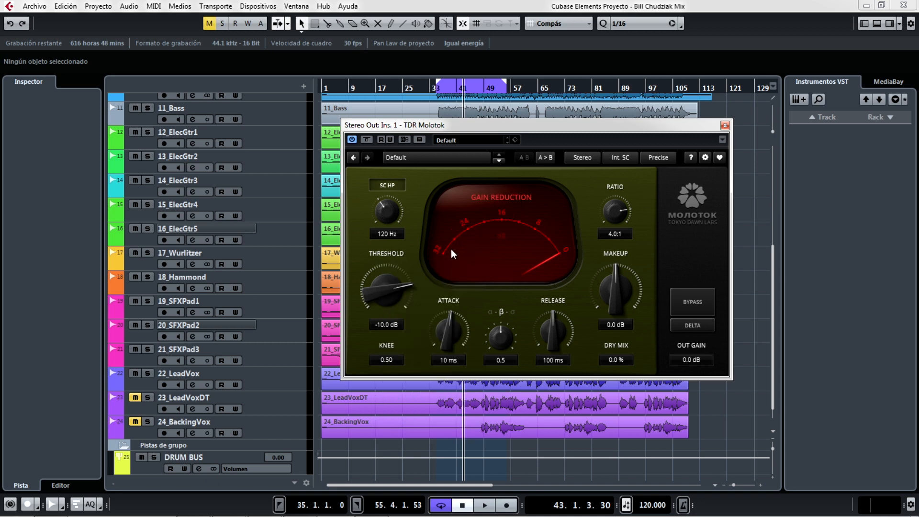
{"action": "right_click", "coordinate": [519, 243]}
{"action": "left_click", "coordinate": [520, 243]}
Review the knee control, the quality mode with Precise selected, and the plug-in's Processing settings
{"action": "left_click_drag", "start_coordinate": [391, 360], "coordinate": [391, 397]}
{"action": "left_click", "coordinate": [662, 158]}
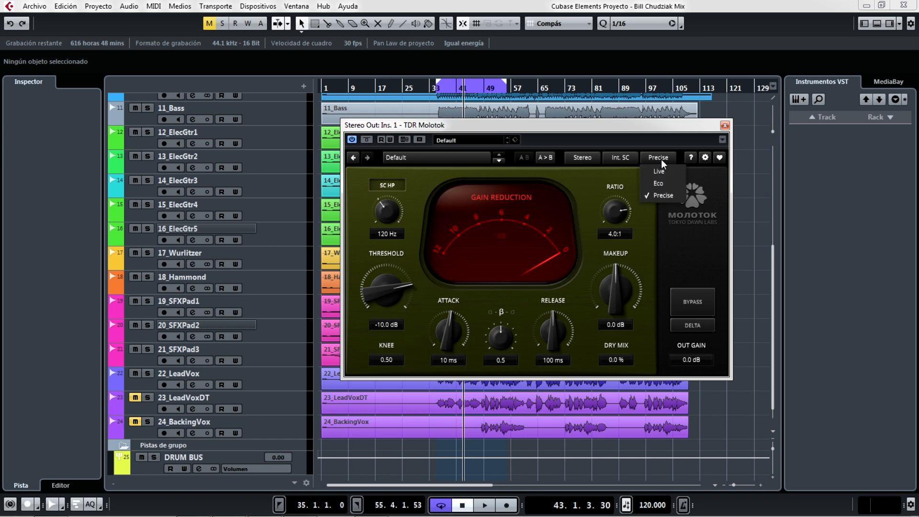
{"action": "left_click", "coordinate": [669, 196]}
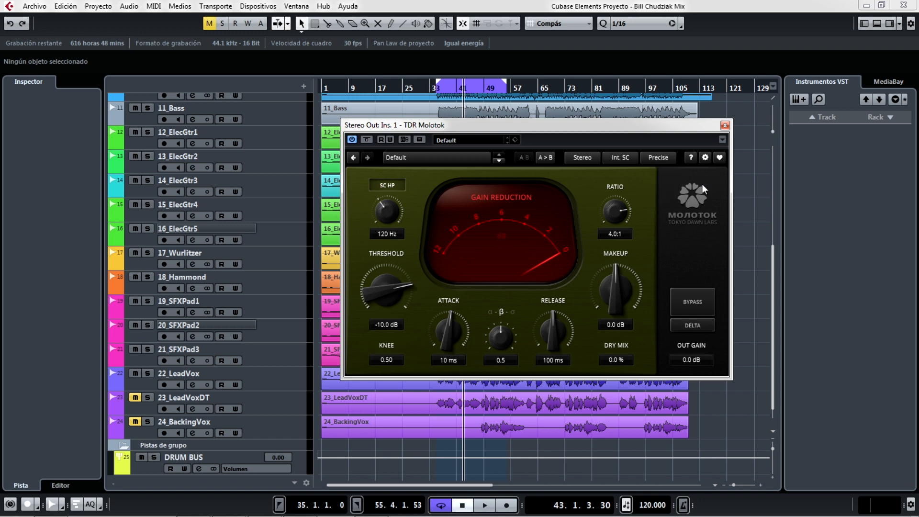
{"action": "left_click", "coordinate": [705, 158]}
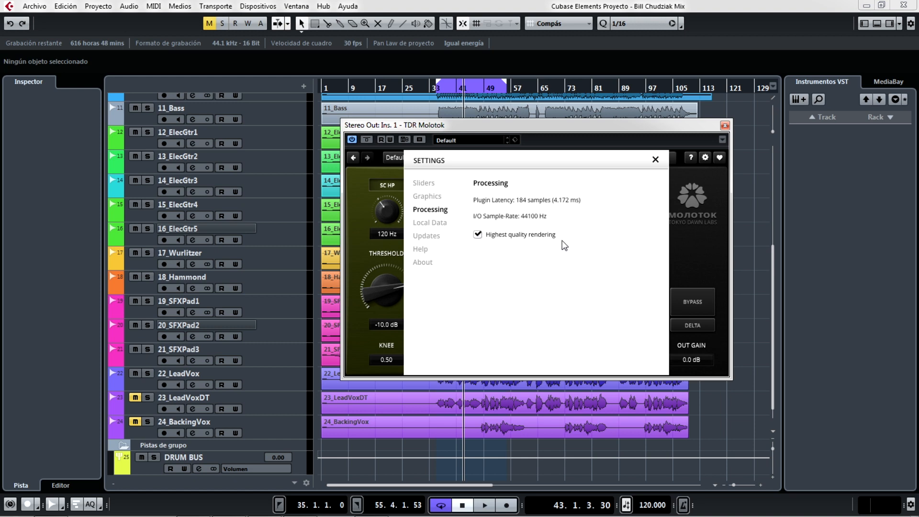
{"action": "left_click", "coordinate": [656, 160]}
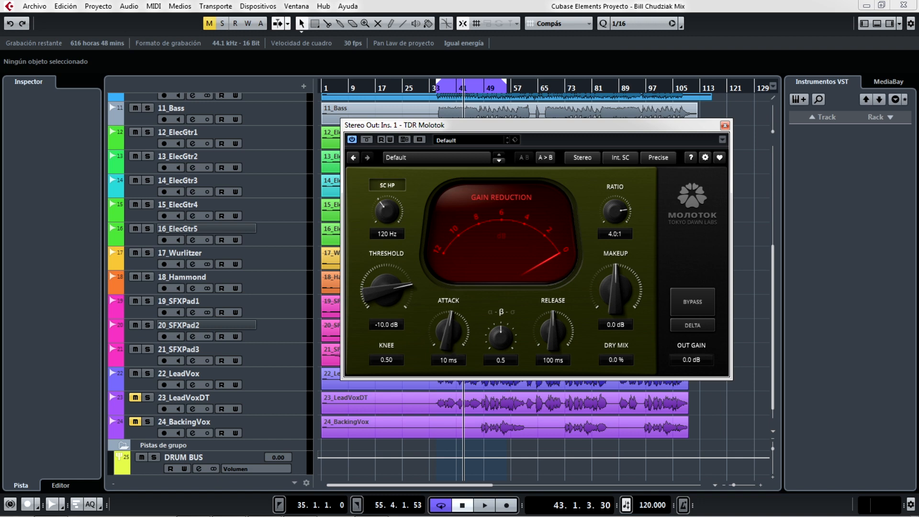
Set the compressor's attack to 57 ms and its release to 23 ms
{"action": "left_click_drag", "start_coordinate": [448, 343], "coordinate": [448, 324]}
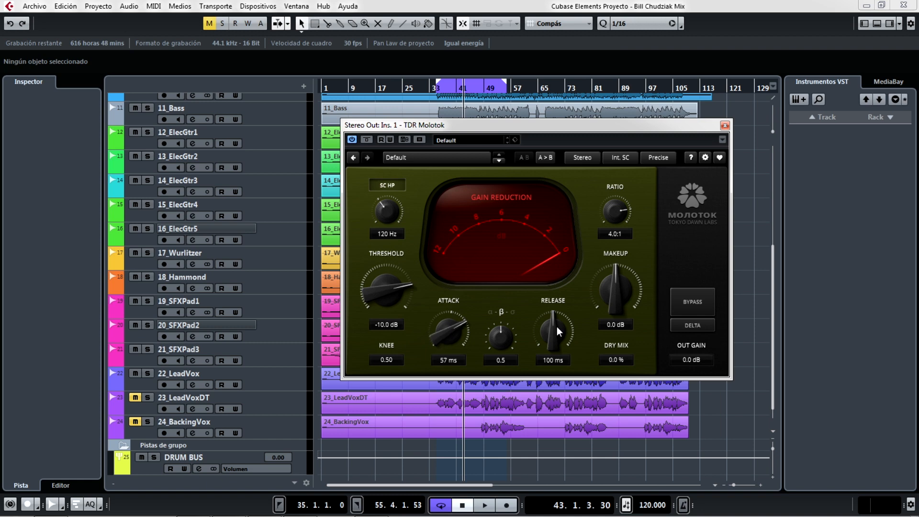
{"action": "left_click_drag", "start_coordinate": [557, 327], "coordinate": [557, 342]}
Play the loop from about bar 35 and lower the compressor's threshold to -26.5 dB
{"action": "left_click", "coordinate": [437, 89]}
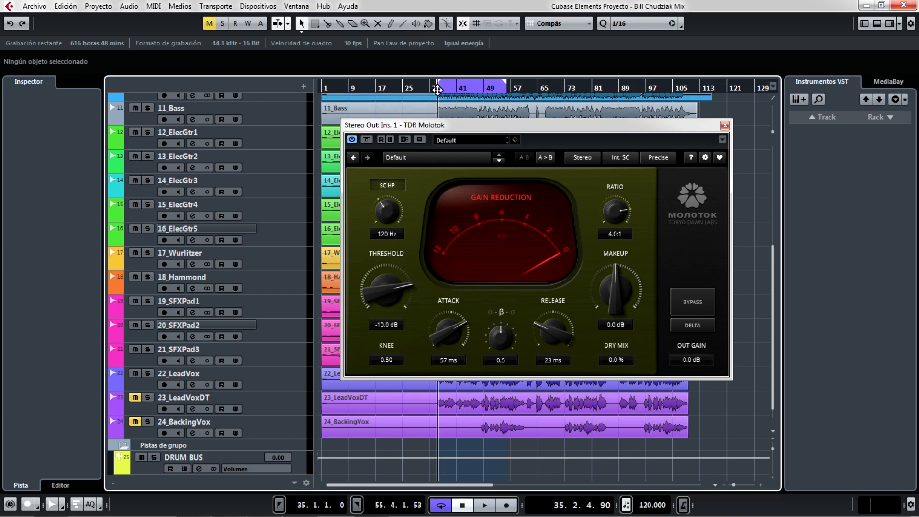
{"action": "key", "text": "space"}
{"action": "left_click_drag", "start_coordinate": [399, 287], "coordinate": [398, 363]}
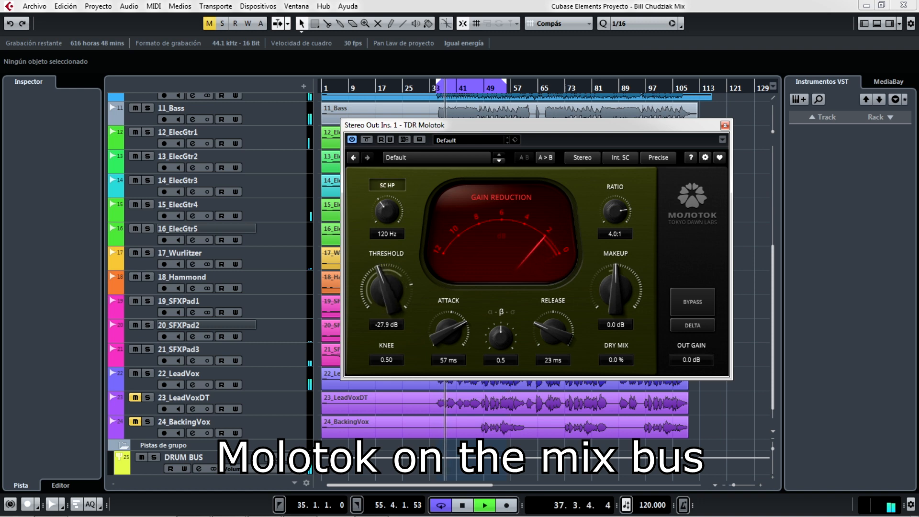
{"action": "left_click", "coordinate": [390, 329]}
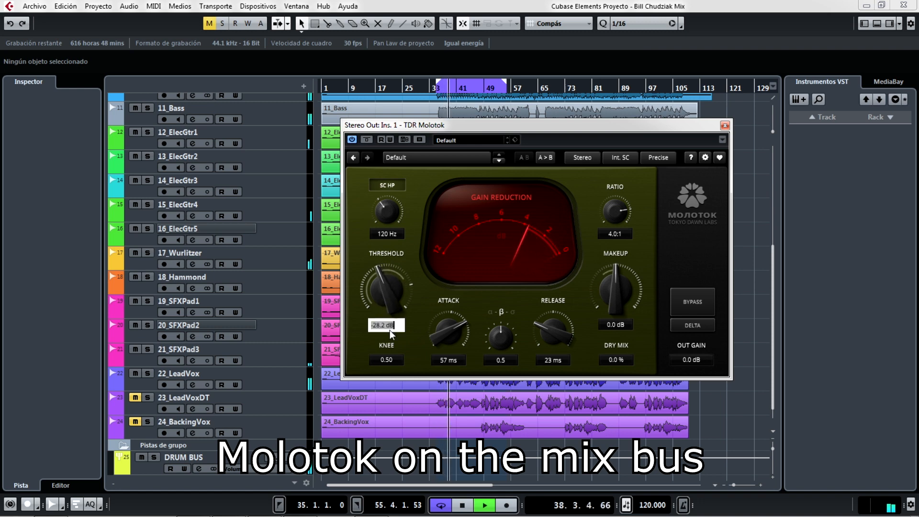
{"action": "left_click_drag", "start_coordinate": [389, 312], "coordinate": [389, 305]}
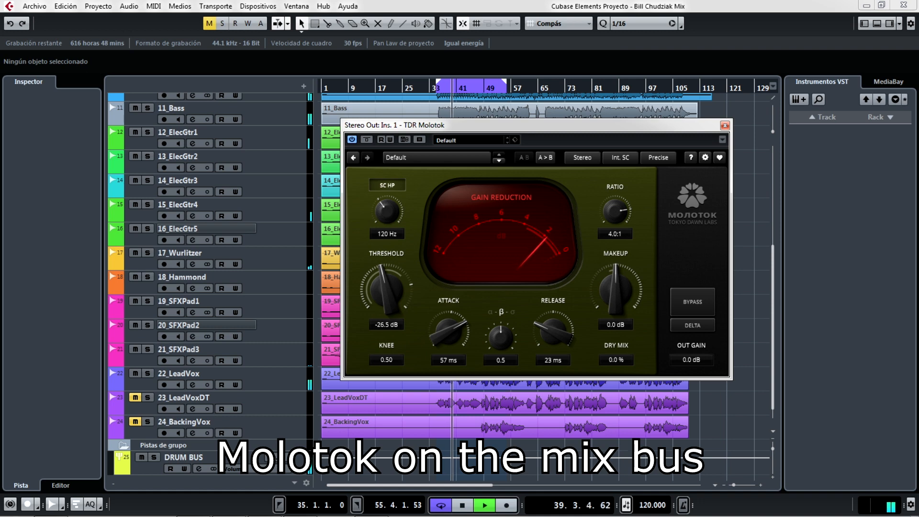
Set the gain-reduction meter's range to 6 dB during playback
{"action": "right_click", "coordinate": [493, 242]}
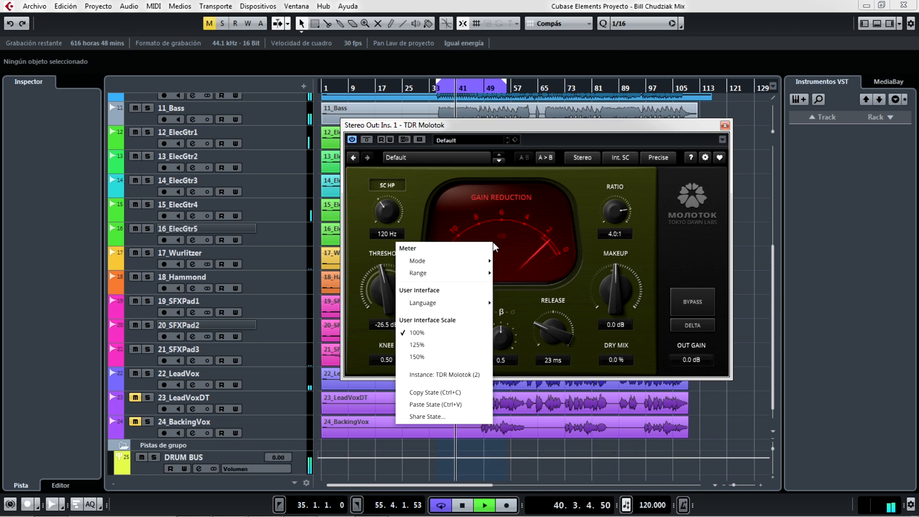
{"action": "mouse_move", "coordinate": [477, 277]}
{"action": "left_click", "coordinate": [519, 212]}
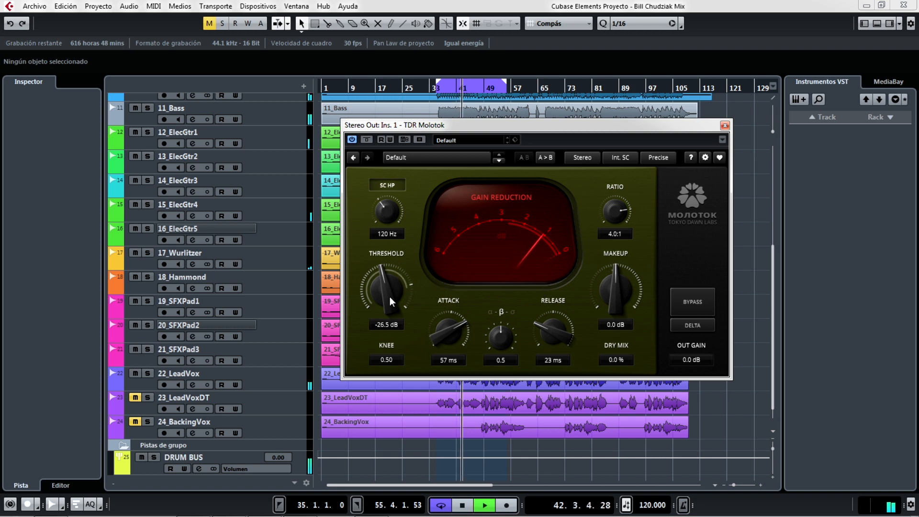
Adjust the threshold to -27.0 dB and then -23.5 dB, comparing each setting with the compressor bypassed
{"action": "left_click_drag", "start_coordinate": [390, 297], "coordinate": [395, 298]}
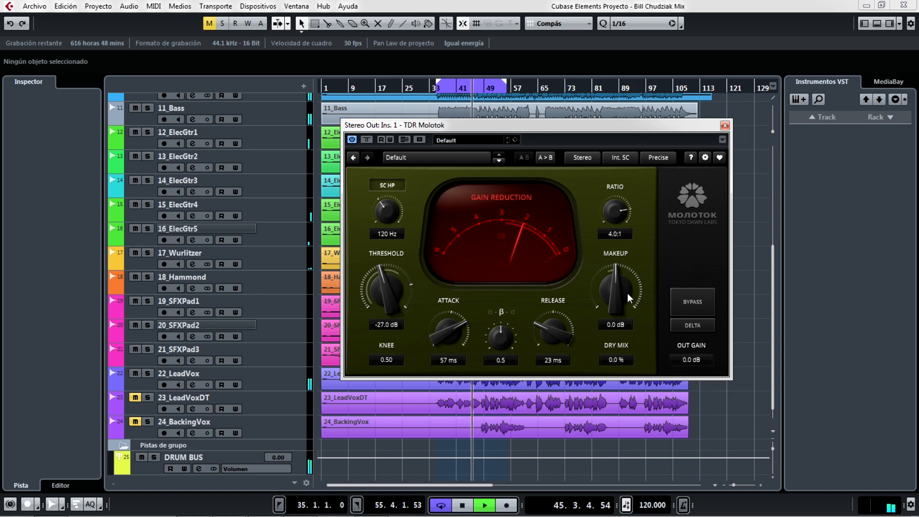
{"action": "left_click", "coordinate": [369, 141]}
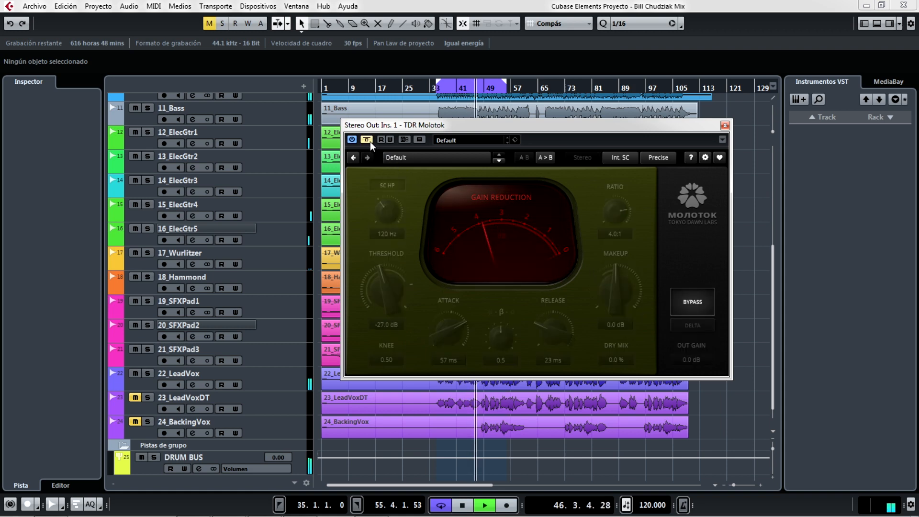
{"action": "left_click", "coordinate": [370, 140]}
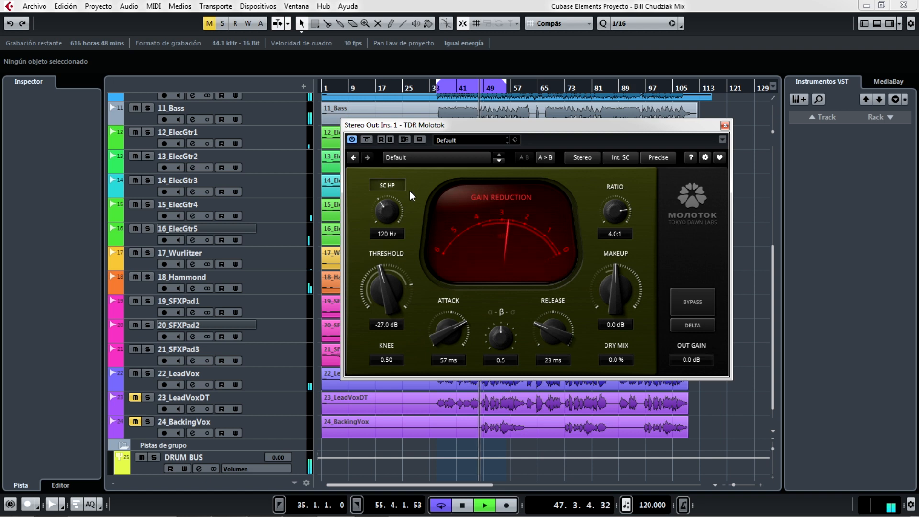
{"action": "left_click_drag", "start_coordinate": [389, 296], "coordinate": [389, 281]}
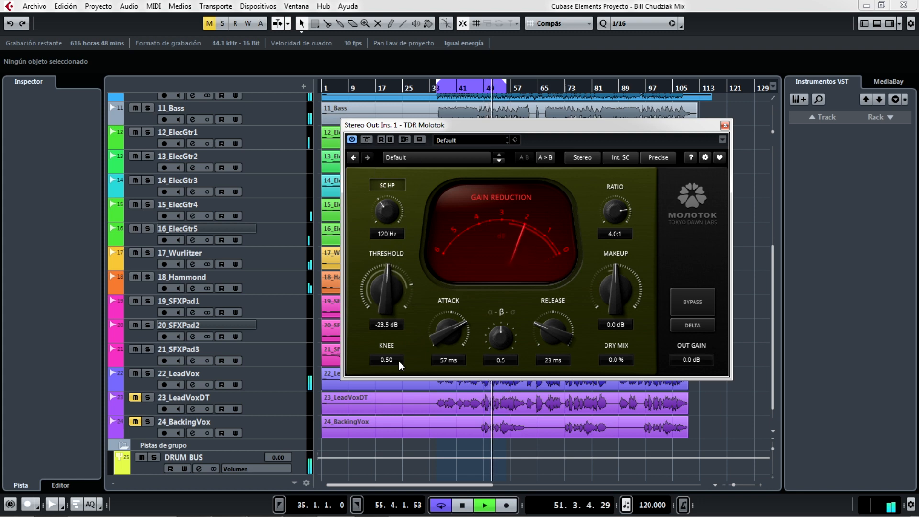
{"action": "left_click", "coordinate": [366, 140]}
{"action": "left_click", "coordinate": [366, 140]}
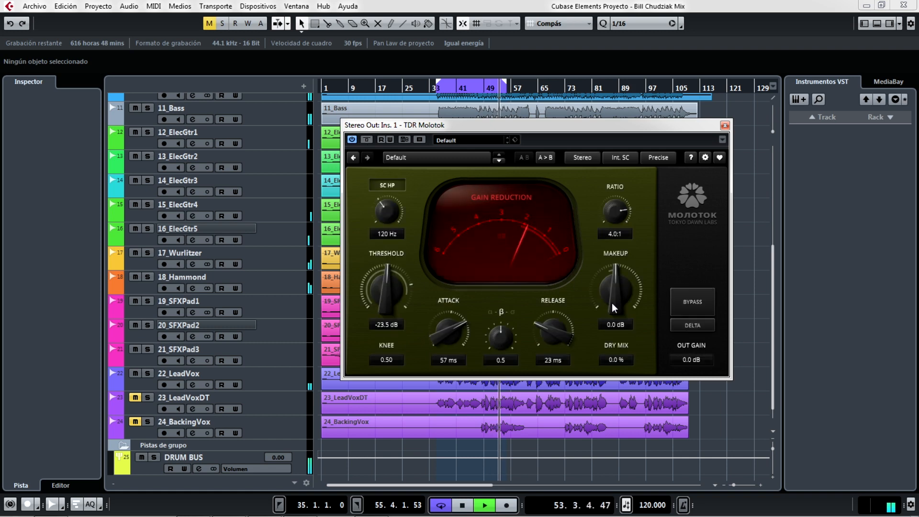
Raise the makeup gain to 2.5 dB, compare it with the bypassed signal during playback, and trim it to 2.4 dB
{"action": "left_click_drag", "start_coordinate": [617, 304], "coordinate": [617, 302]}
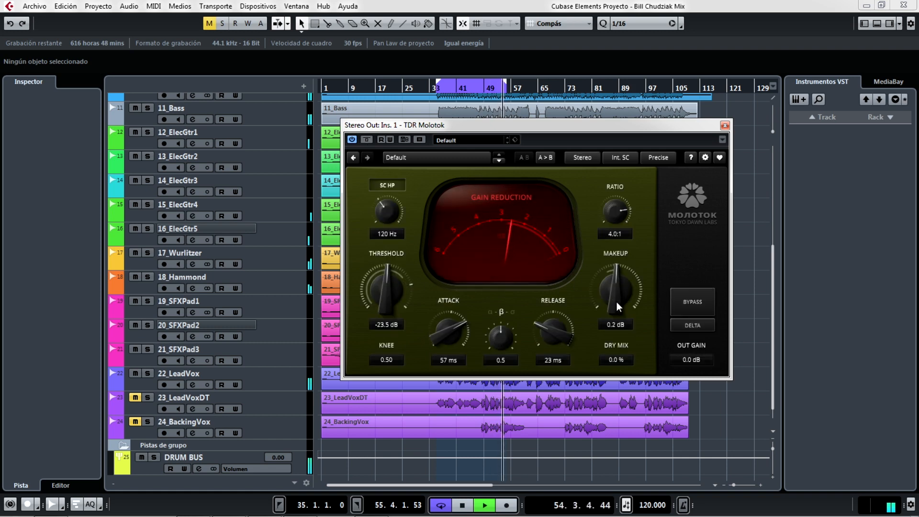
{"action": "key", "text": "space"}
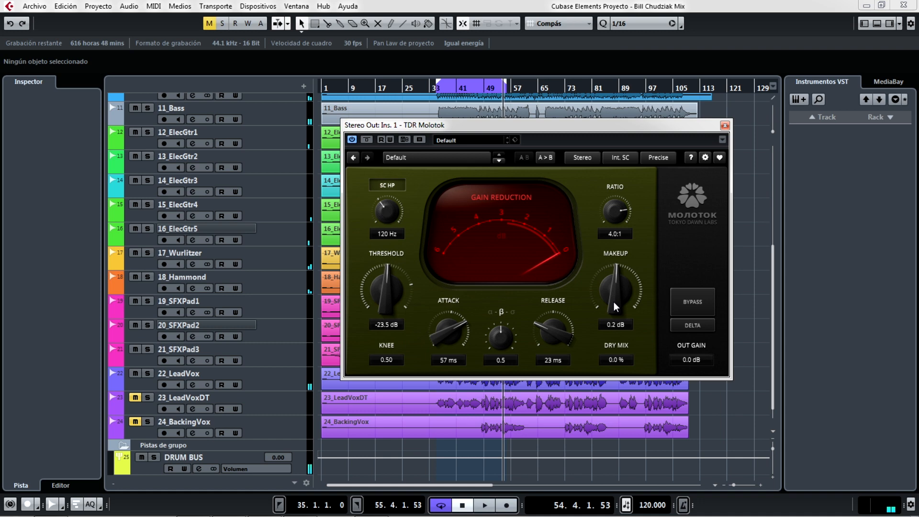
{"action": "left_click_drag", "start_coordinate": [614, 302], "coordinate": [618, 293]}
{"action": "key", "text": "space"}
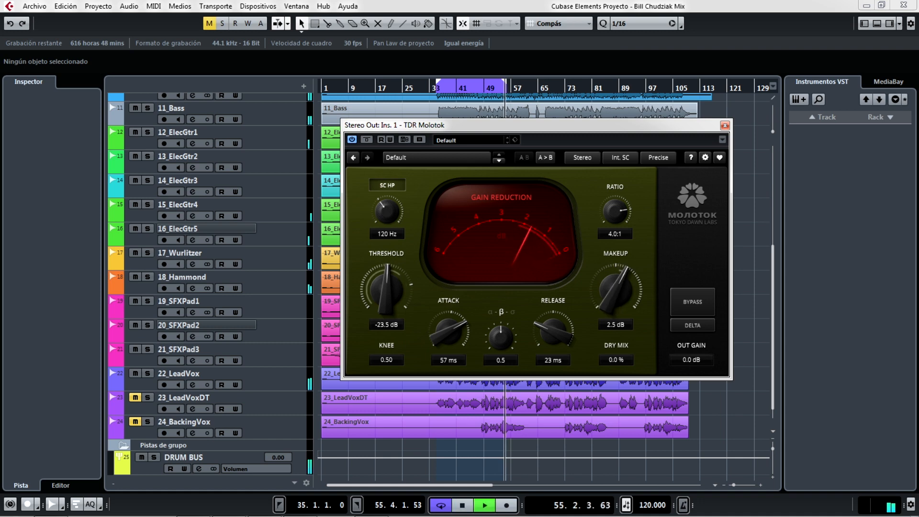
{"action": "left_click", "coordinate": [366, 140]}
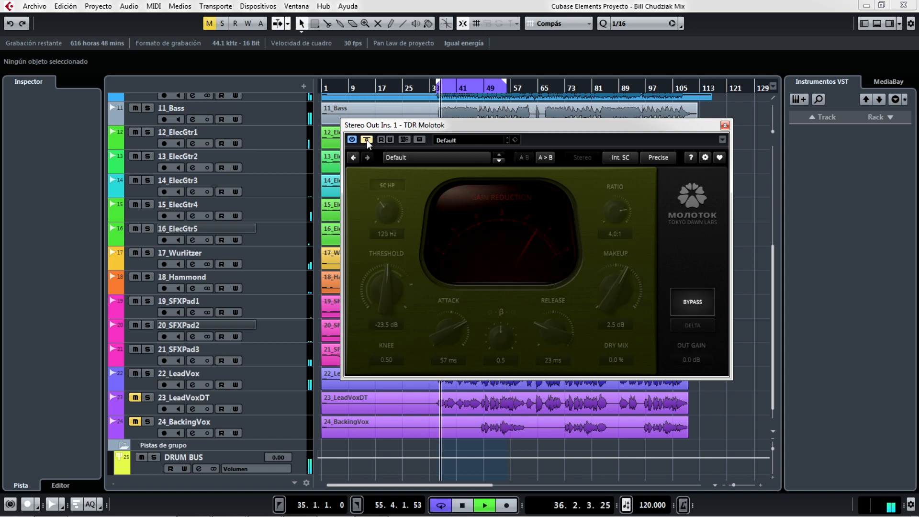
{"action": "left_click", "coordinate": [367, 140]}
{"action": "left_click_drag", "start_coordinate": [610, 292], "coordinate": [610, 294]}
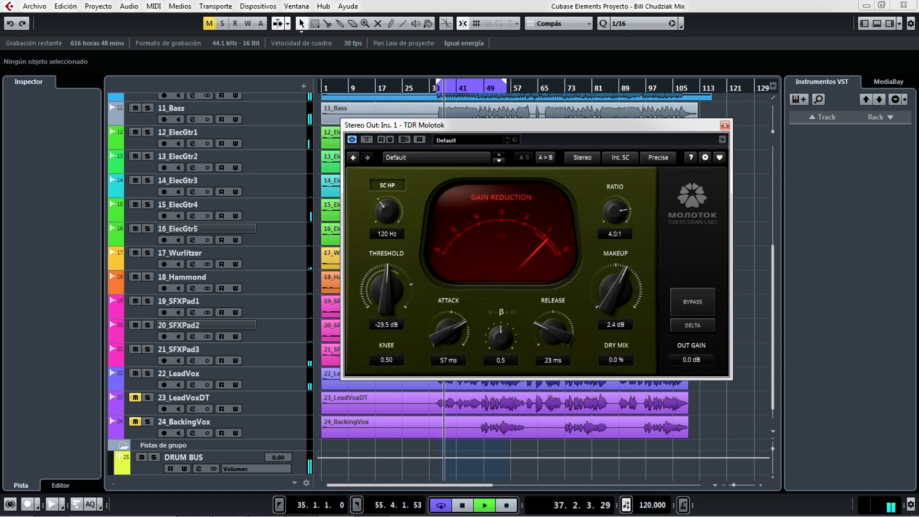
Compare the playing mix with the compressor bypassed and active, and audition its delta signal before returning to normal output
{"action": "left_click", "coordinate": [369, 139]}
{"action": "left_click", "coordinate": [369, 139]}
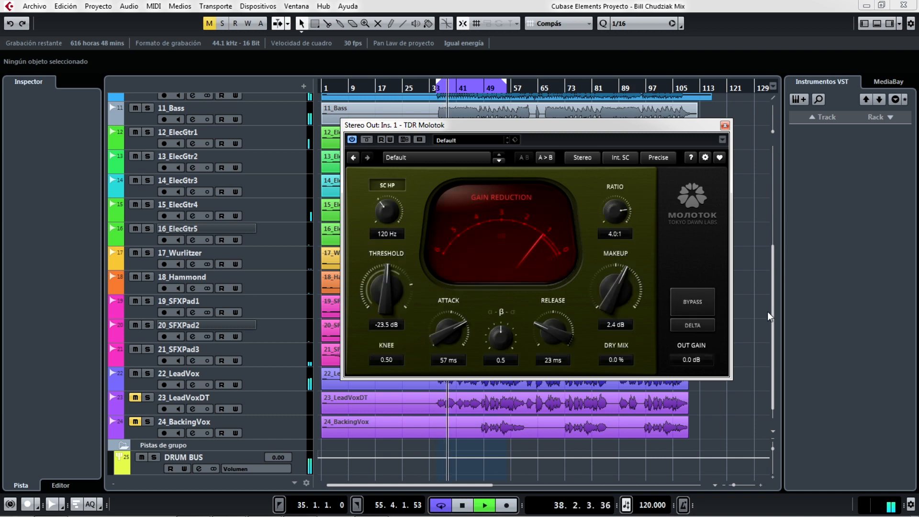
{"action": "left_click", "coordinate": [700, 303]}
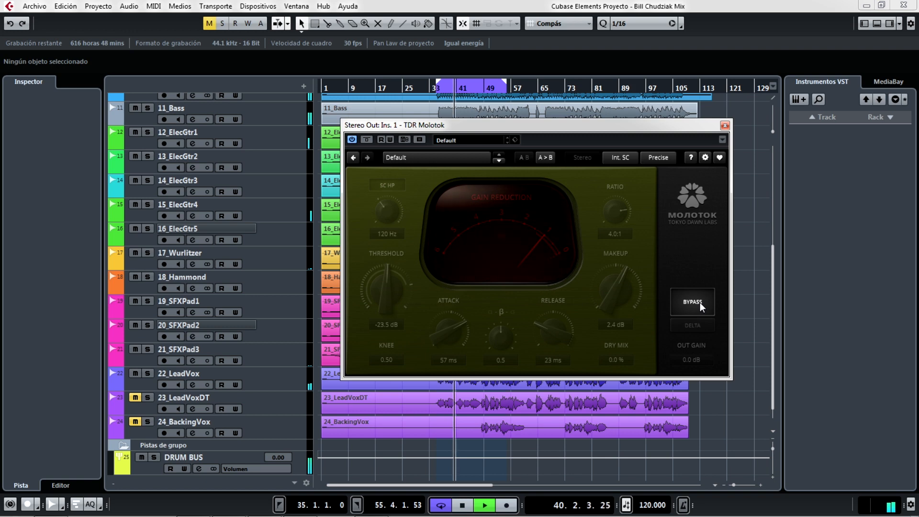
{"action": "left_click", "coordinate": [700, 303]}
{"action": "left_click", "coordinate": [697, 326]}
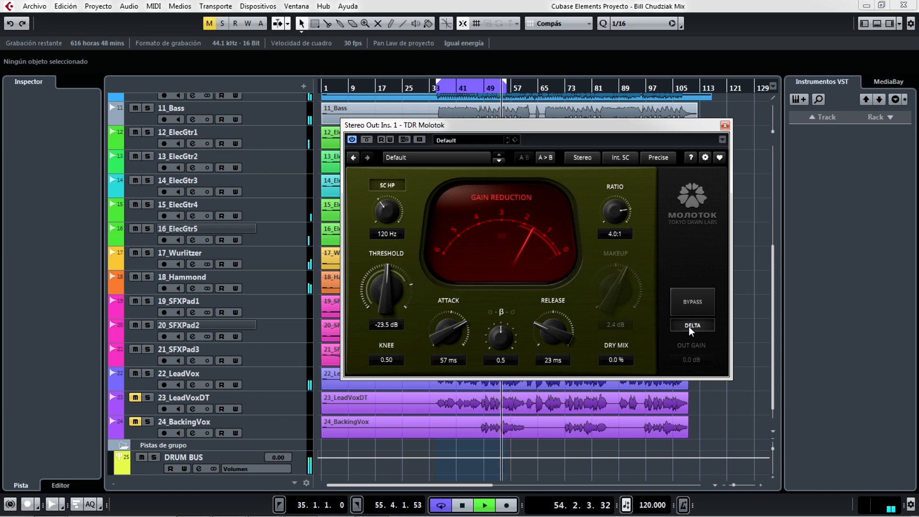
{"action": "left_click", "coordinate": [689, 327]}
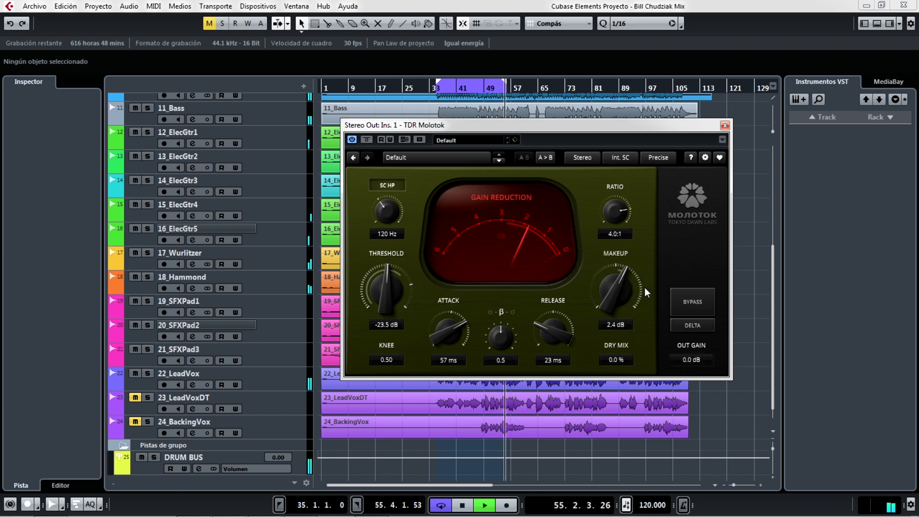
Compare the mix with the compressor bypassed and active once more, and set the knee to 1.00
{"action": "left_click", "coordinate": [367, 139]}
{"action": "left_click", "coordinate": [367, 139]}
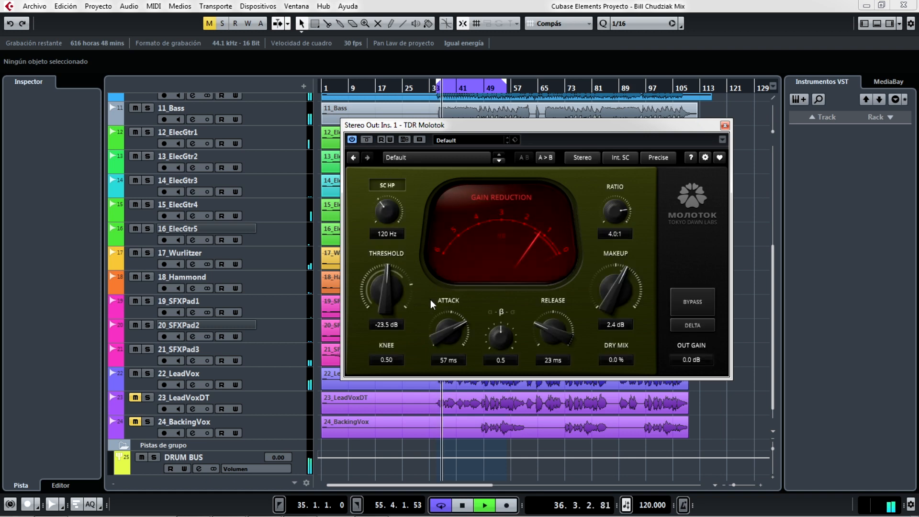
{"action": "left_click_drag", "start_coordinate": [391, 361], "coordinate": [390, 350]}
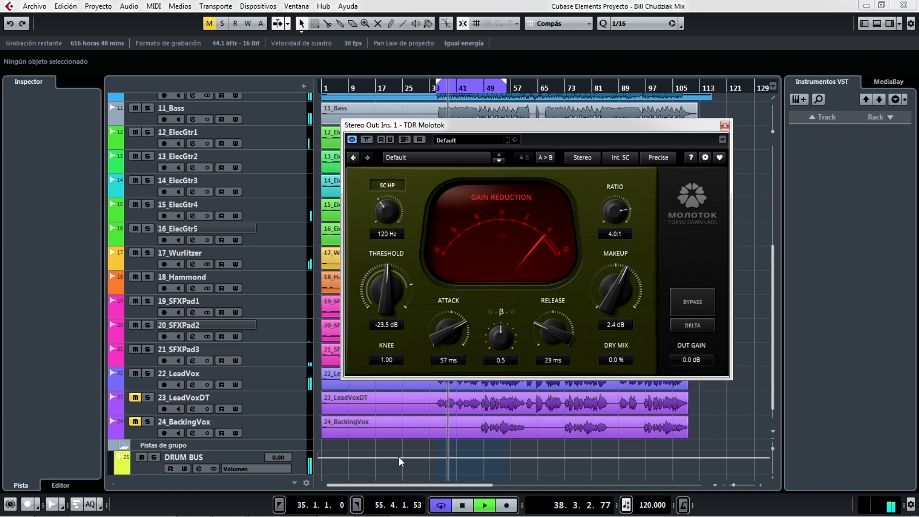
Compare the mix with the compressor bypassed and active, set the knee to 0.50, and repeat the bypass comparison
{"action": "left_click", "coordinate": [367, 139]}
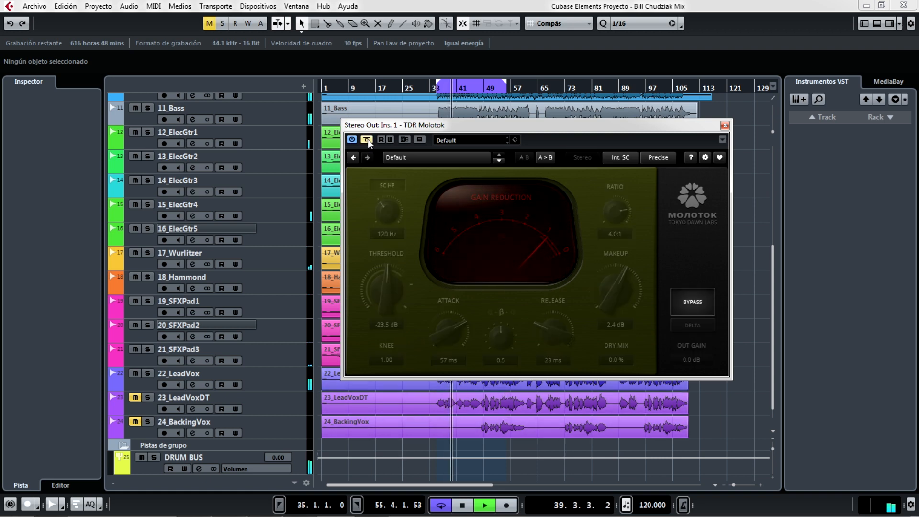
{"action": "left_click", "coordinate": [366, 139]}
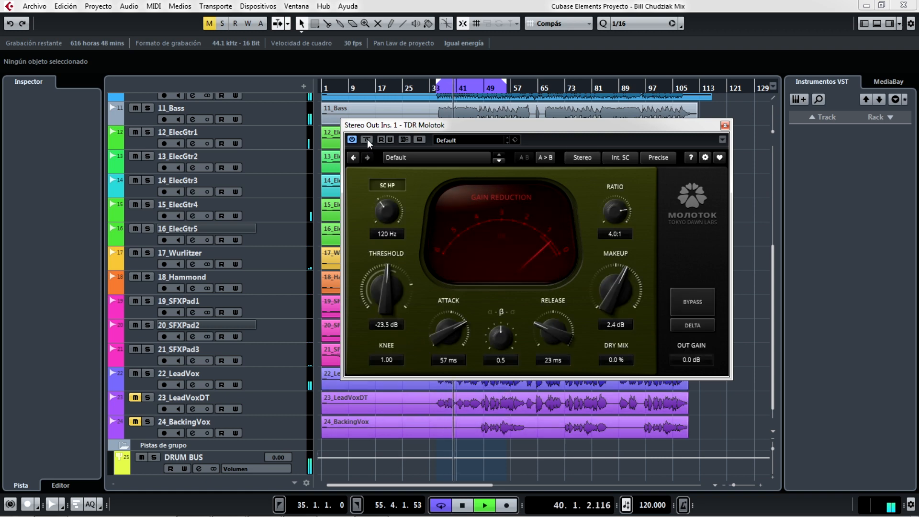
{"action": "left_click", "coordinate": [387, 361]}
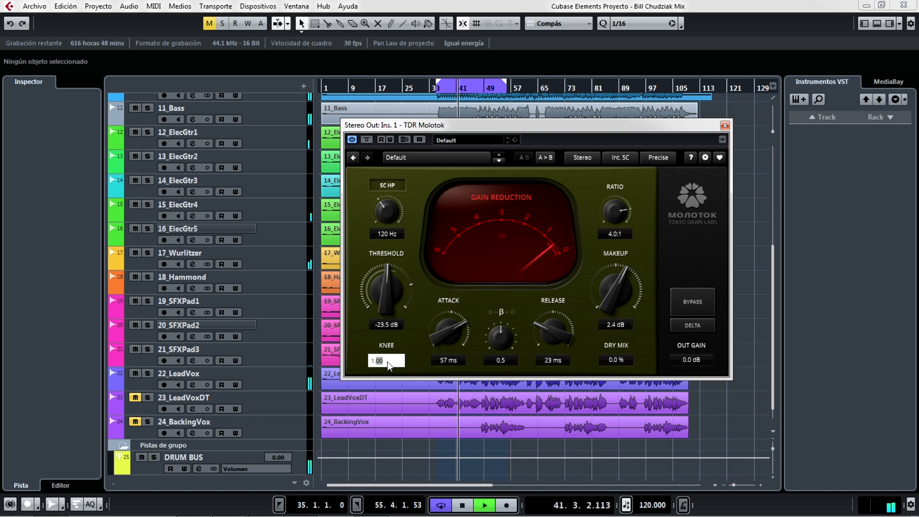
{"action": "key", "text": "BackSpace"}
{"action": "type", "text": "0.5"}
{"action": "key", "text": "Return"}
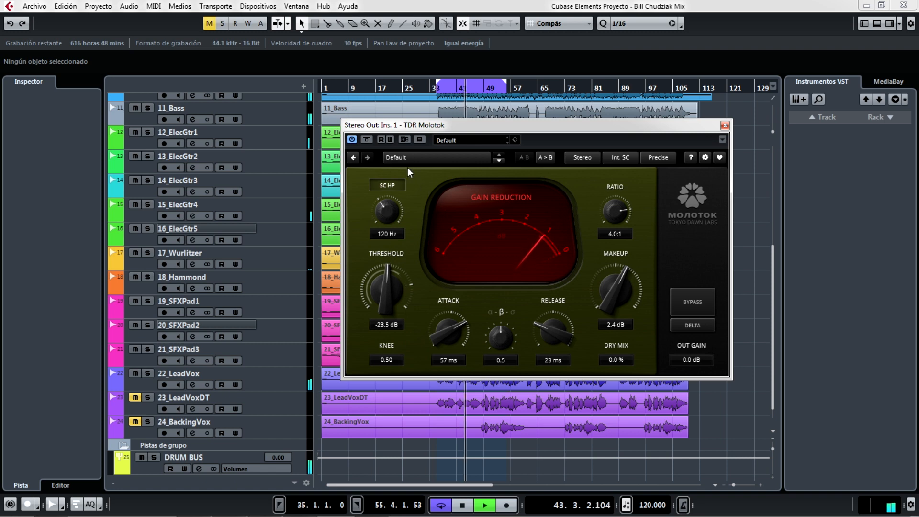
{"action": "left_click", "coordinate": [365, 139]}
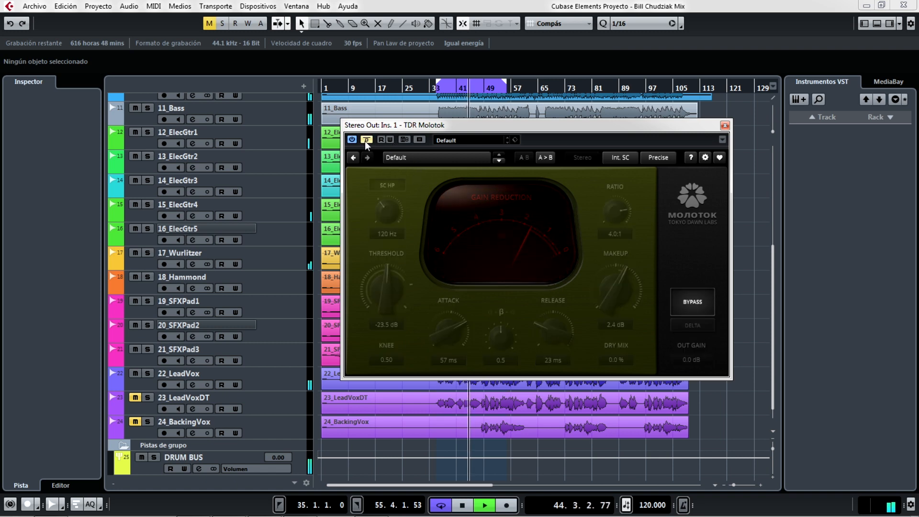
{"action": "left_click", "coordinate": [365, 140]}
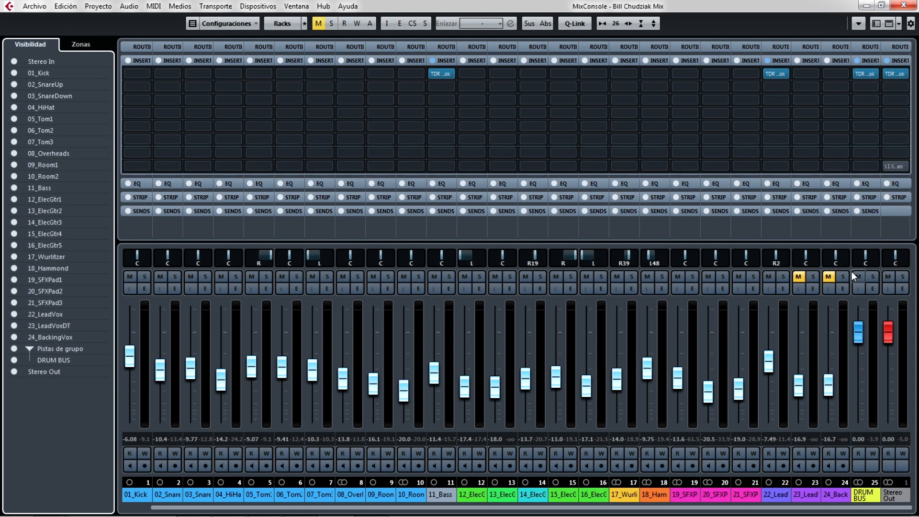
Open the TDR Molotok insert on the DRUM BUS, solo that bus, and stop playback in the project window
{"action": "left_click", "coordinate": [865, 74]}
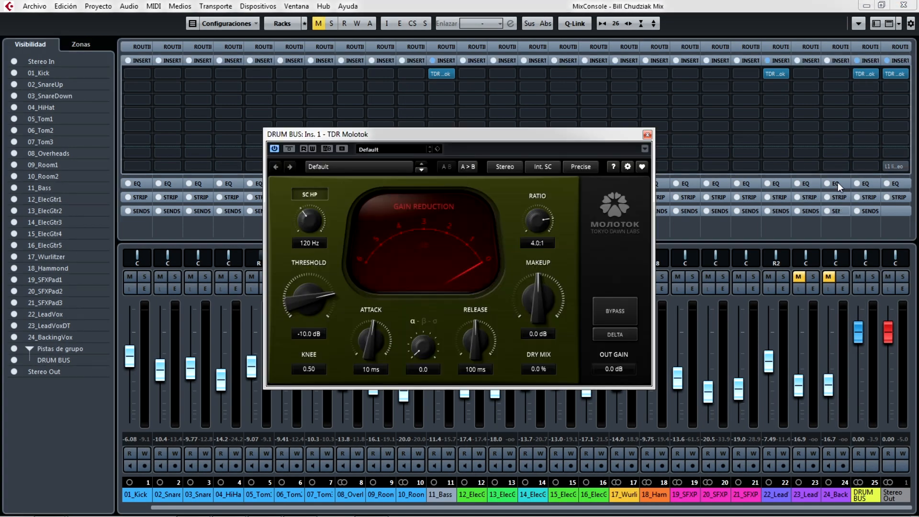
{"action": "left_click", "coordinate": [872, 277]}
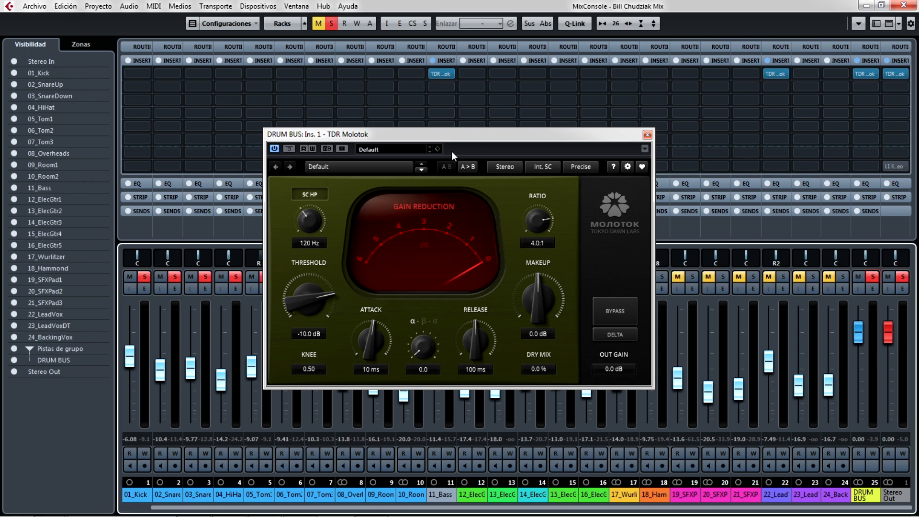
{"action": "key", "text": "F3"}
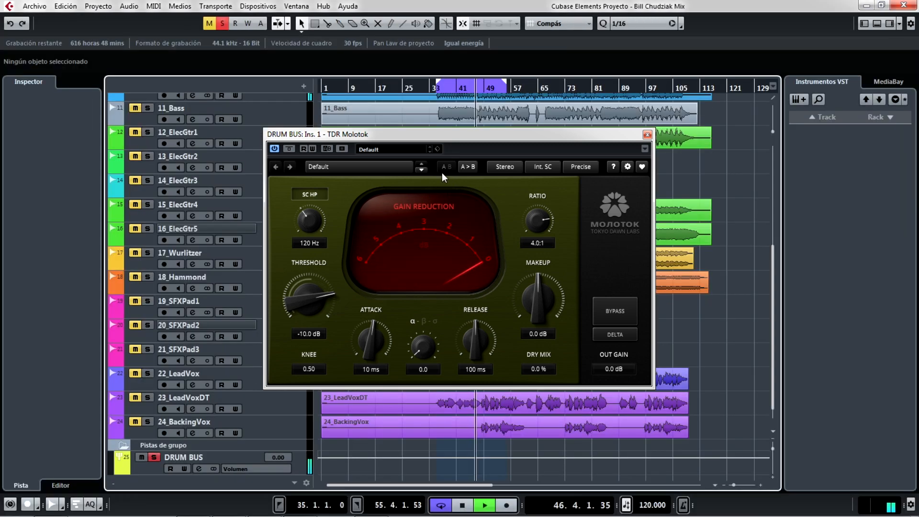
{"action": "key", "text": "space"}
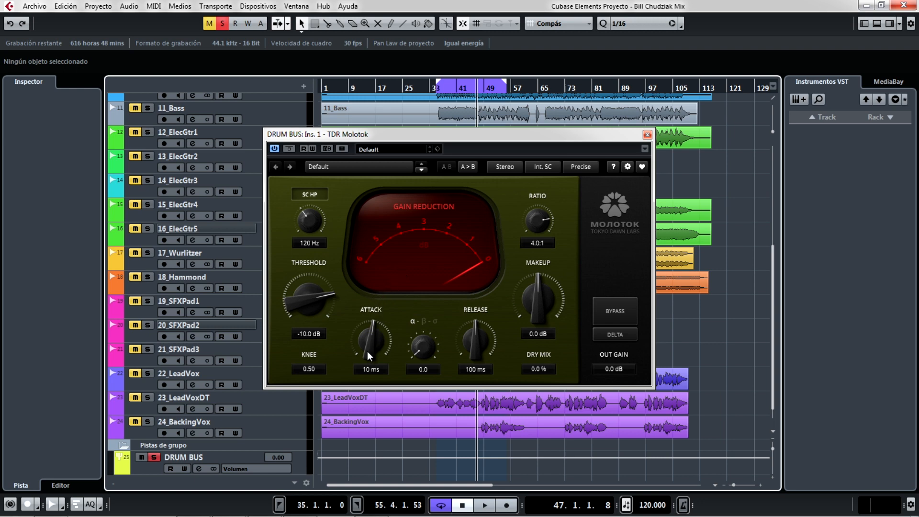
Set the drum bus compressor's attack to 50 ms, release to 8.1 ms, α/β control to 0.5, and knee to 0.97
{"action": "left_click_drag", "start_coordinate": [367, 352], "coordinate": [367, 325]}
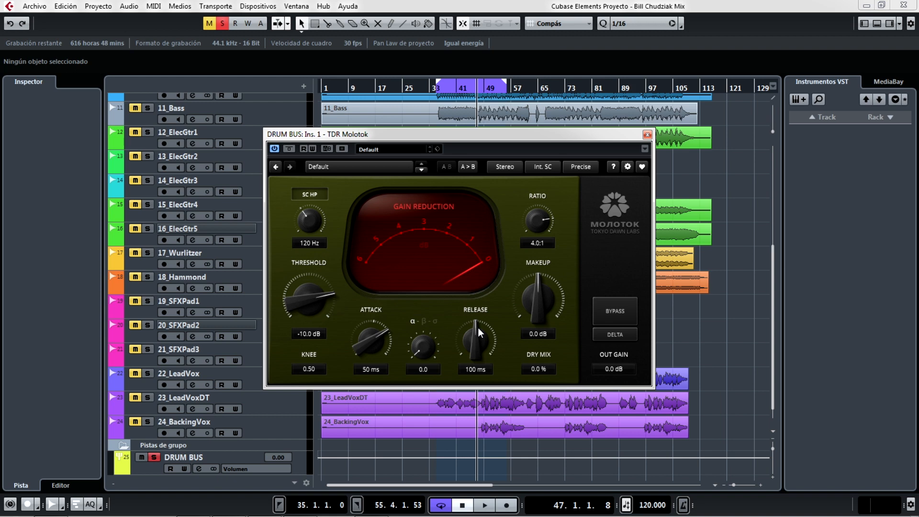
{"action": "left_click_drag", "start_coordinate": [476, 326], "coordinate": [476, 358]}
{"action": "left_click_drag", "start_coordinate": [460, 334], "coordinate": [461, 346]}
{"action": "left_click_drag", "start_coordinate": [418, 349], "coordinate": [418, 343]}
{"action": "left_click_drag", "start_coordinate": [312, 369], "coordinate": [311, 359]}
Play the soloed drums while setting the attack to 64 ms and working the threshold down to -33.6 dB
{"action": "key", "text": "space"}
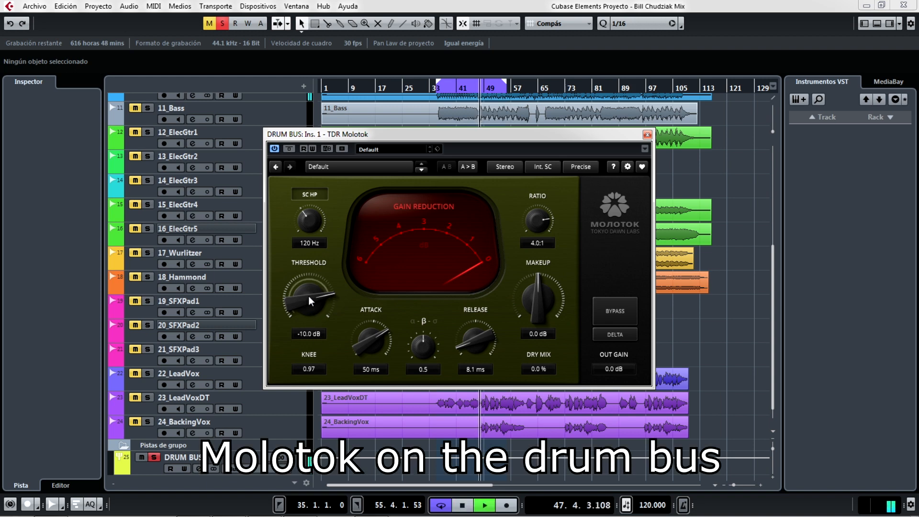
{"action": "left_click_drag", "start_coordinate": [308, 296], "coordinate": [309, 351]}
{"action": "left_click_drag", "start_coordinate": [366, 357], "coordinate": [365, 341]}
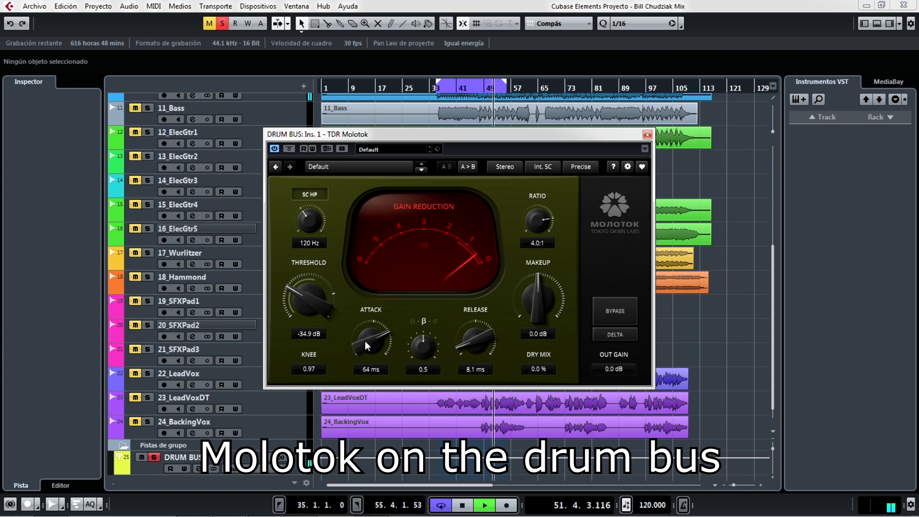
{"action": "left_click_drag", "start_coordinate": [295, 292], "coordinate": [295, 290]}
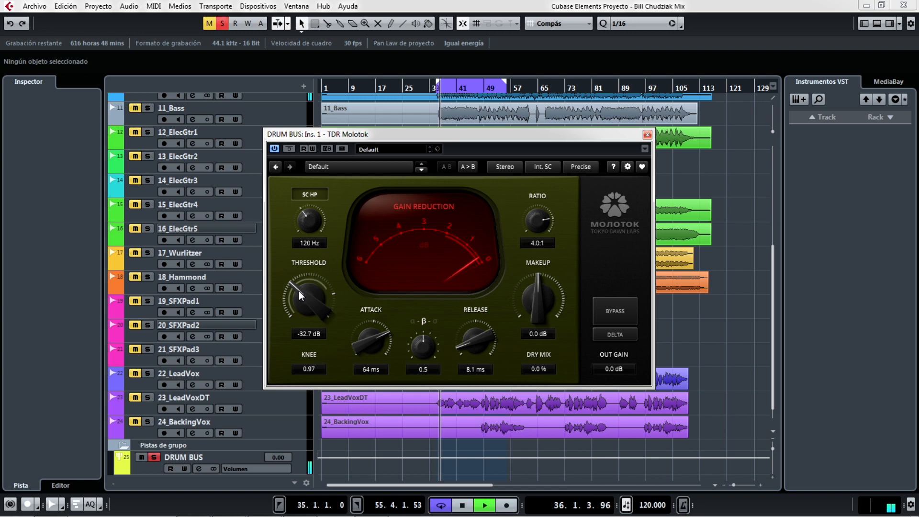
{"action": "left_click_drag", "start_coordinate": [299, 291], "coordinate": [299, 293]}
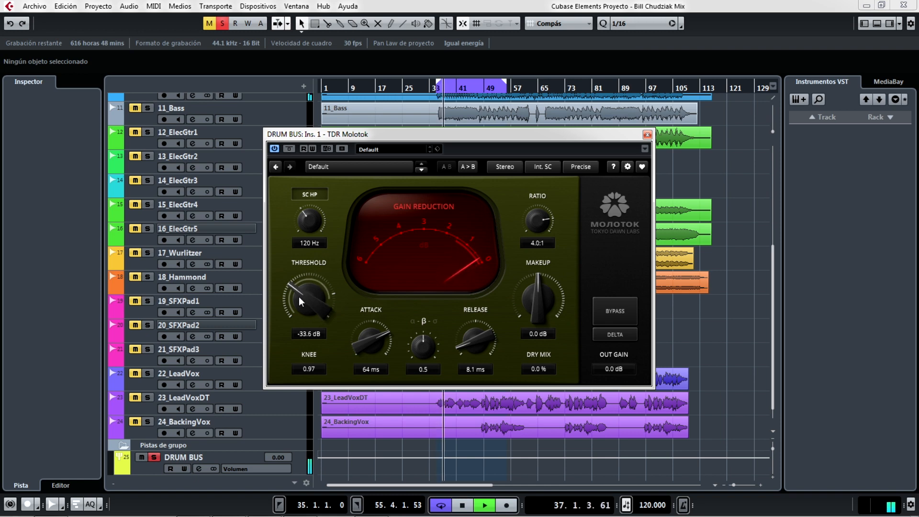
Fine-tune the drum compressor to a 10 ms release, 47 ms attack, and -35.2 dB threshold
{"action": "left_click_drag", "start_coordinate": [475, 340], "coordinate": [475, 339]}
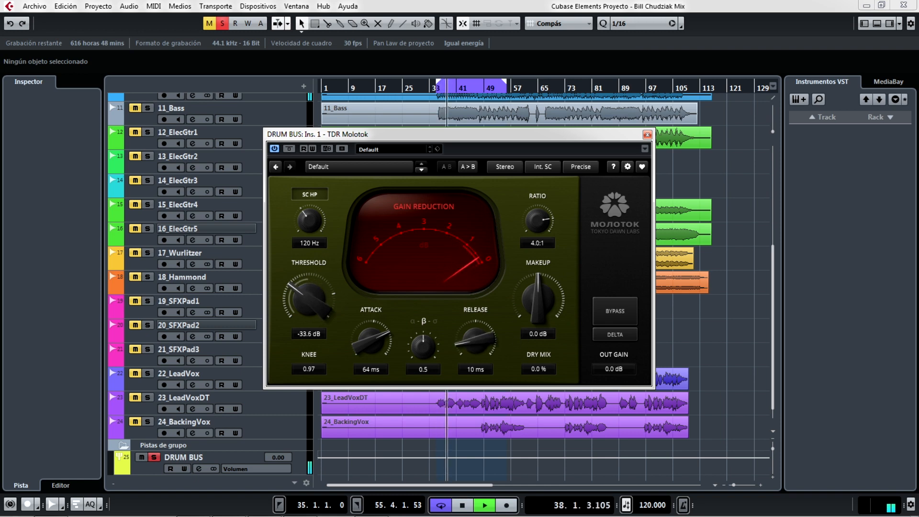
{"action": "left_click_drag", "start_coordinate": [376, 337], "coordinate": [375, 340]}
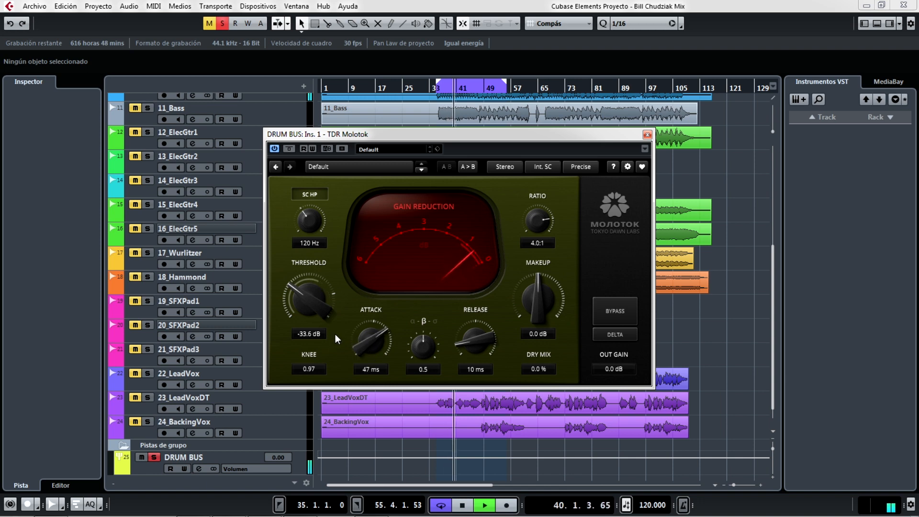
{"action": "left_click_drag", "start_coordinate": [309, 298], "coordinate": [309, 300]}
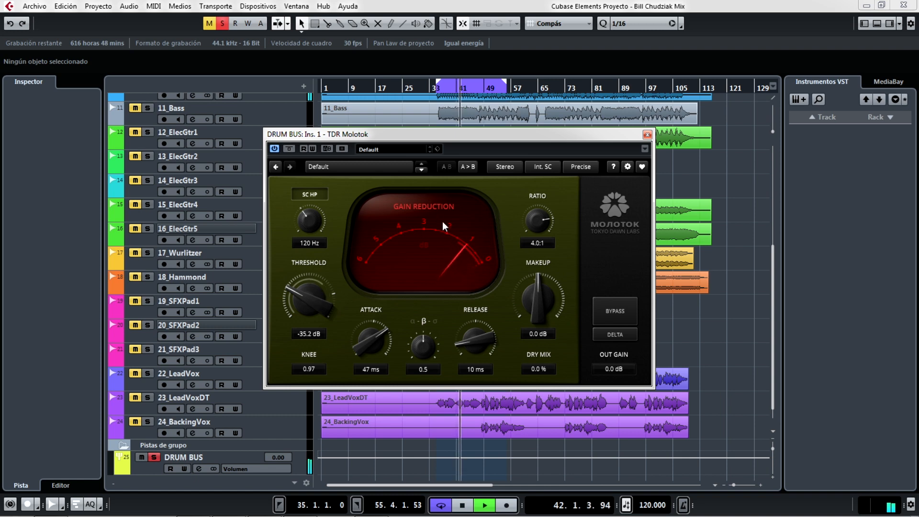
Raise the makeup gain to 2.2 dB and then 3.7 dB, comparing each with the bypassed drums, and stop playback
{"action": "left_click_drag", "start_coordinate": [533, 307], "coordinate": [533, 282]}
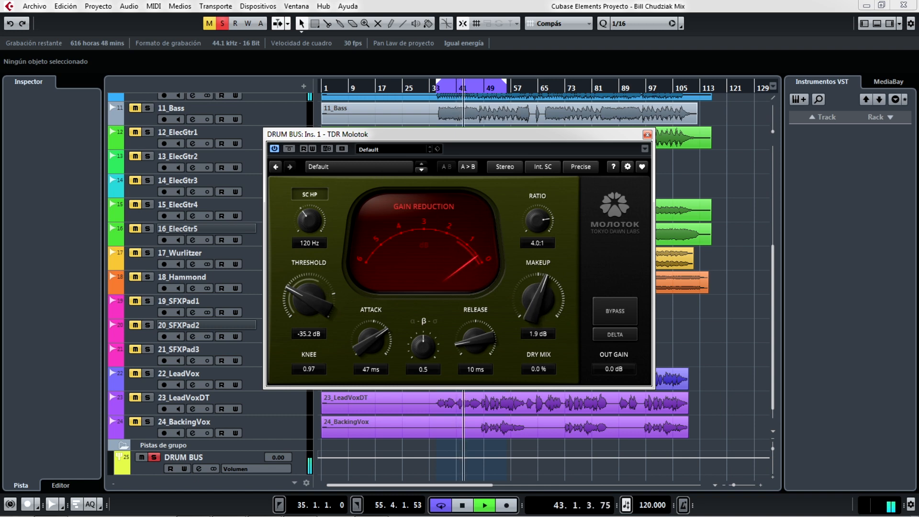
{"action": "left_click", "coordinate": [290, 148]}
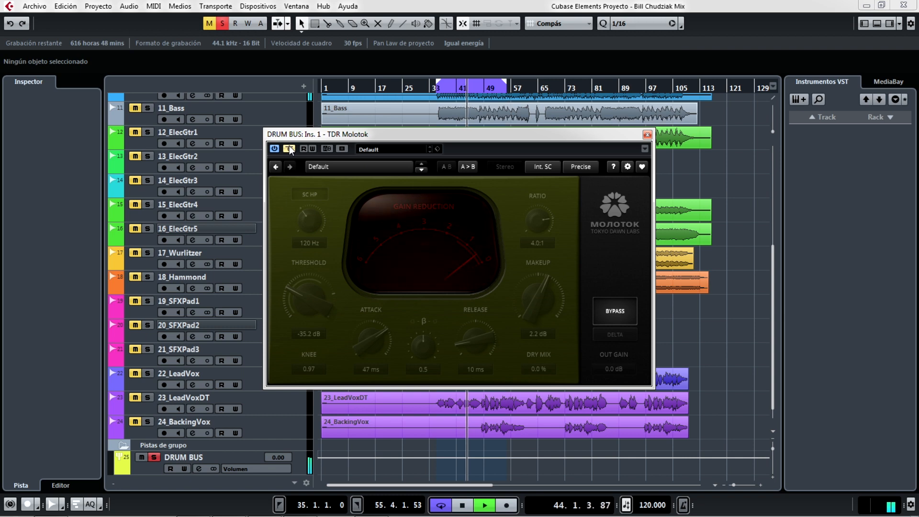
{"action": "left_click", "coordinate": [290, 149]}
{"action": "left_click_drag", "start_coordinate": [536, 299], "coordinate": [536, 279]}
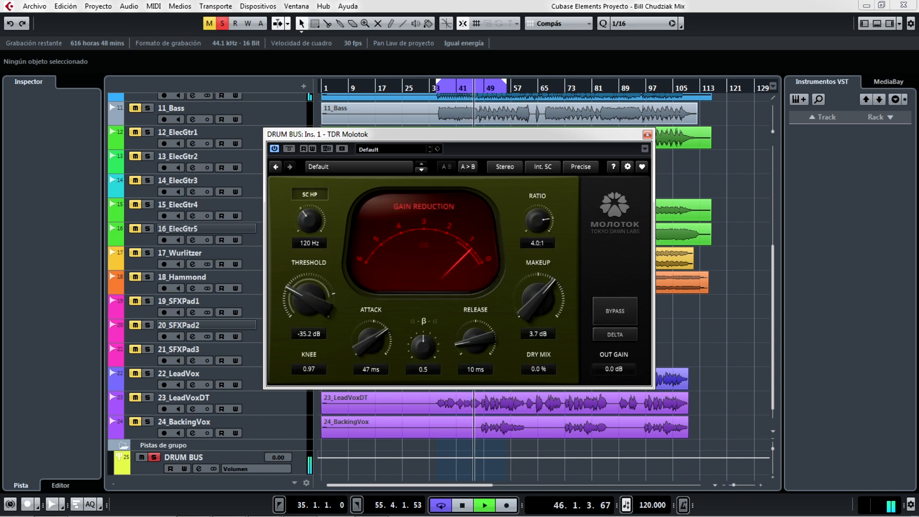
{"action": "left_click", "coordinate": [289, 148]}
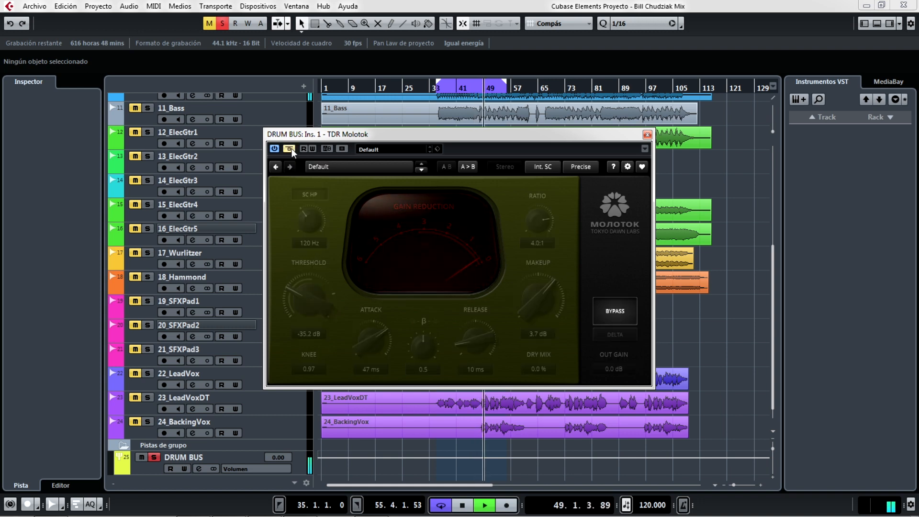
{"action": "left_click", "coordinate": [292, 149]}
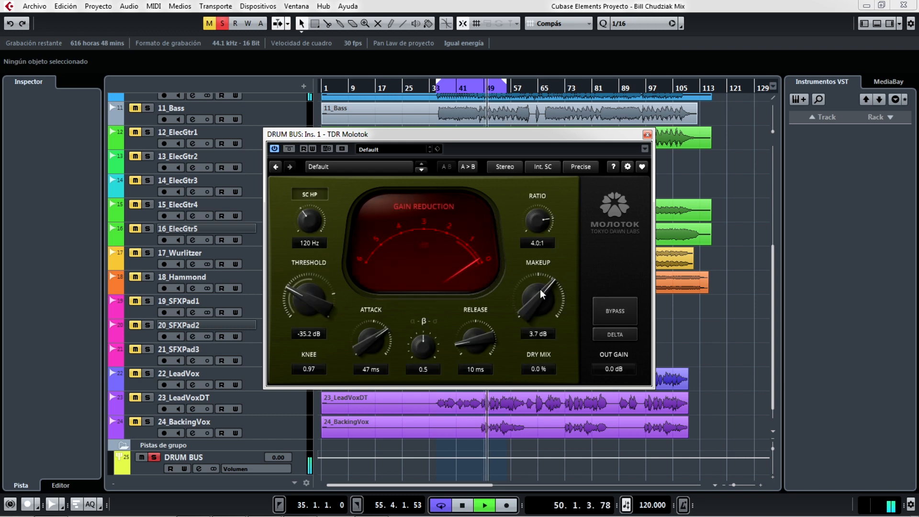
{"action": "key", "text": "space"}
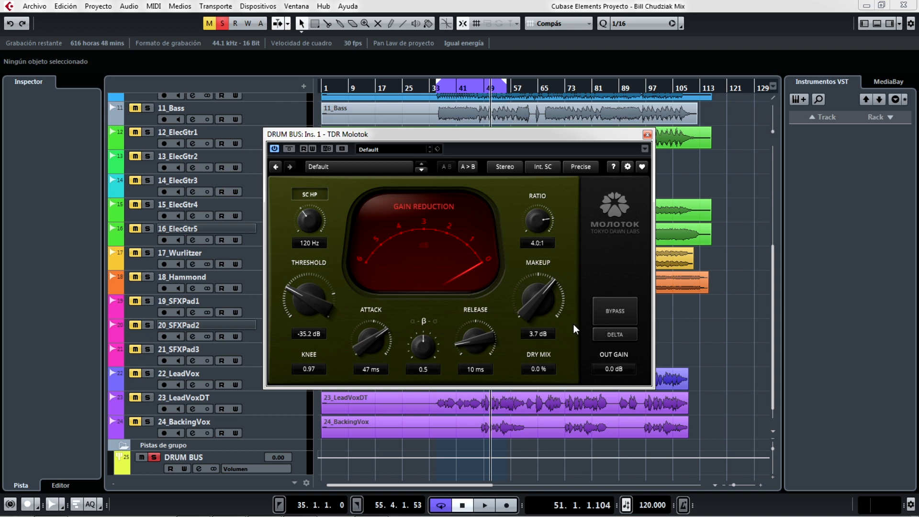
Resume the soloed drums, audition the compressor's delta signal, and compare the normal output with the bypassed signal
{"action": "key", "text": "space"}
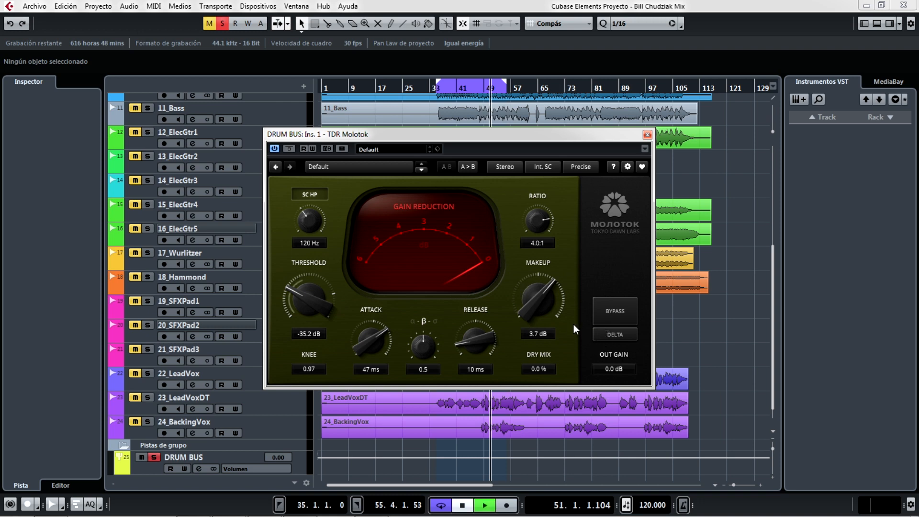
{"action": "left_click", "coordinate": [615, 336]}
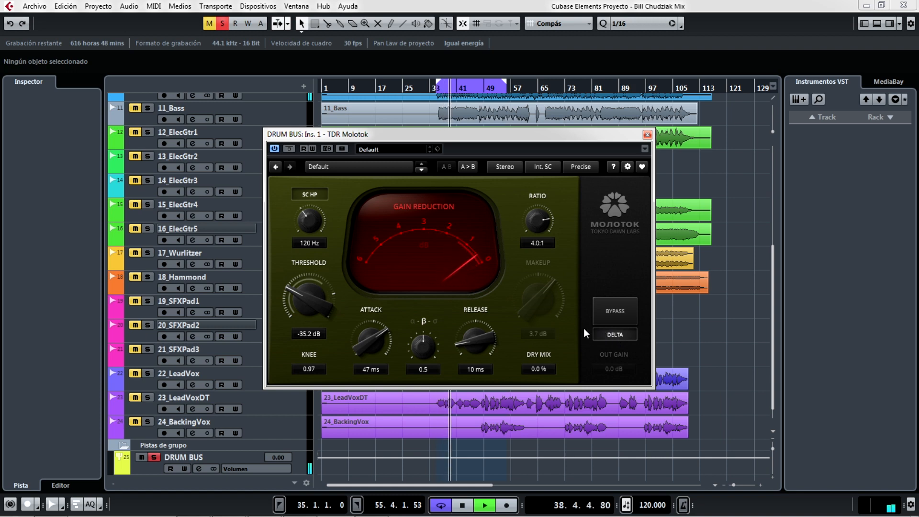
{"action": "left_click", "coordinate": [603, 334]}
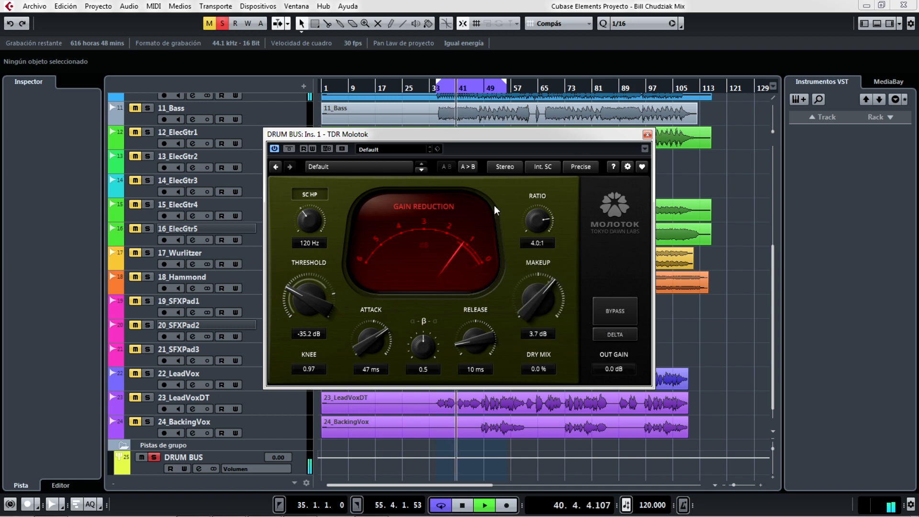
{"action": "left_click", "coordinate": [614, 309]}
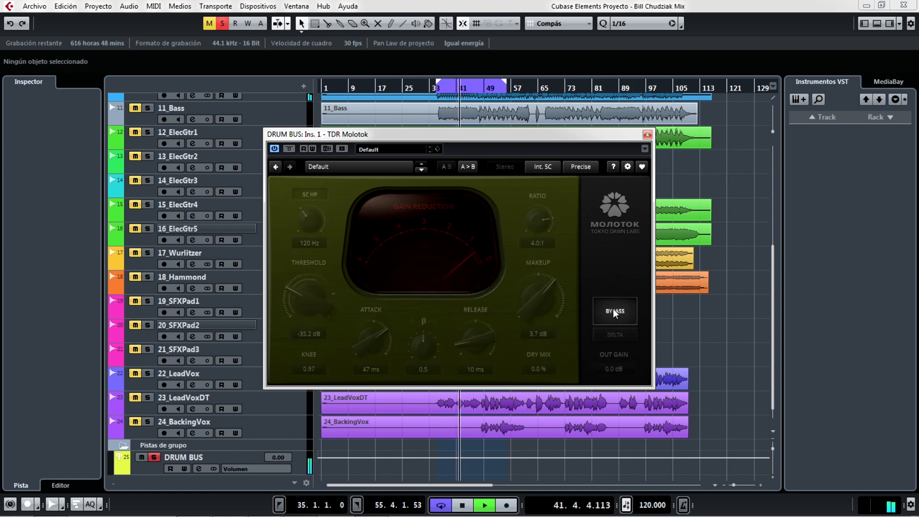
{"action": "left_click", "coordinate": [613, 309]}
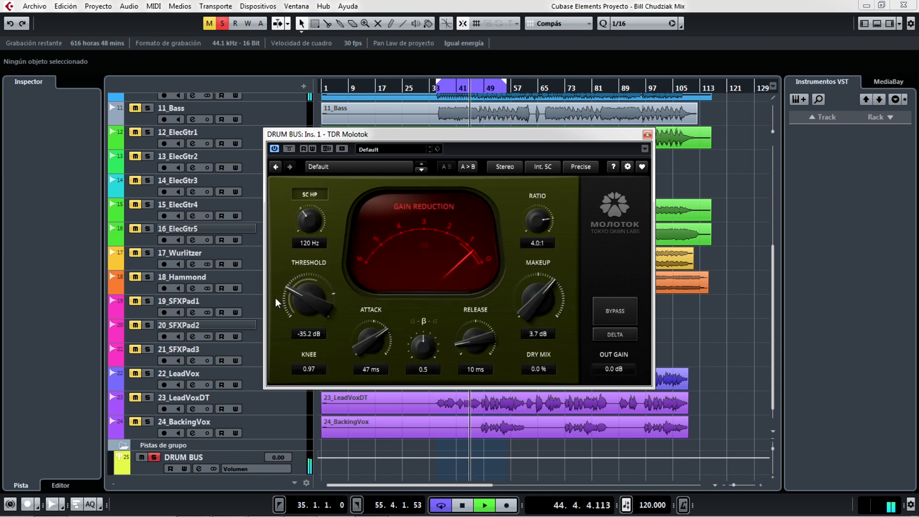
Unsolo the DRUM BUS, compare the full mix with its compressor bypassed and active, and trim the makeup gain to 3.6 dB
{"action": "left_click", "coordinate": [154, 457]}
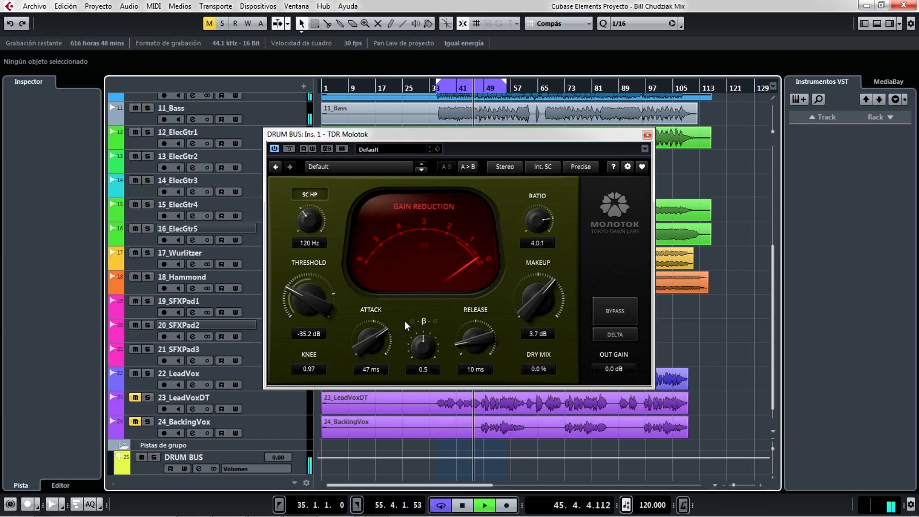
{"action": "left_click", "coordinate": [290, 149]}
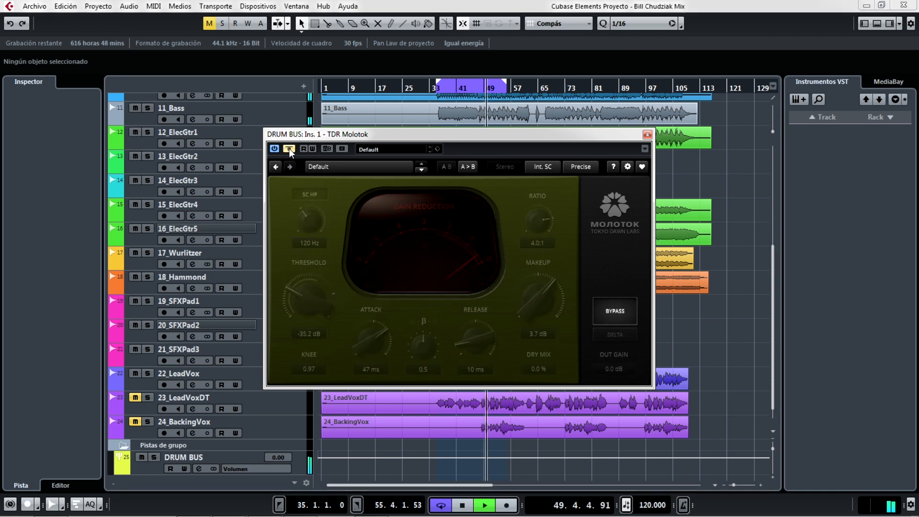
{"action": "left_click", "coordinate": [289, 149]}
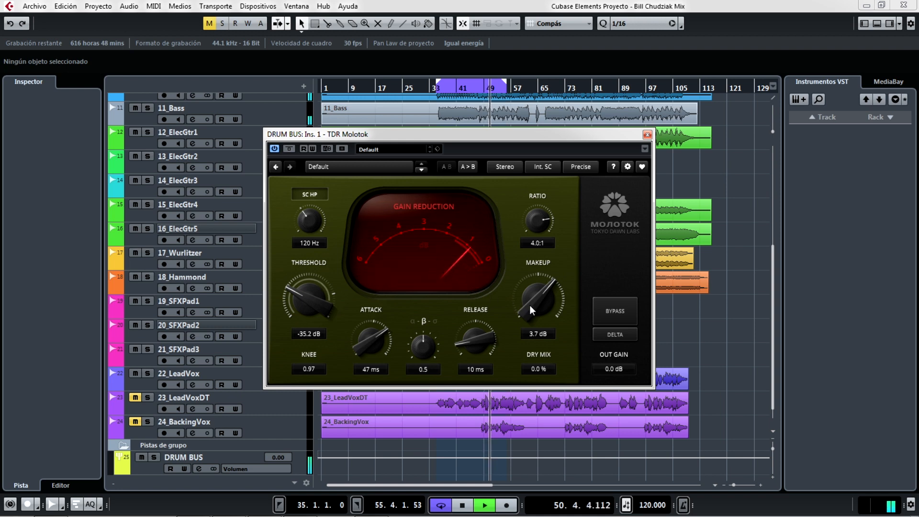
{"action": "left_click", "coordinate": [292, 148]}
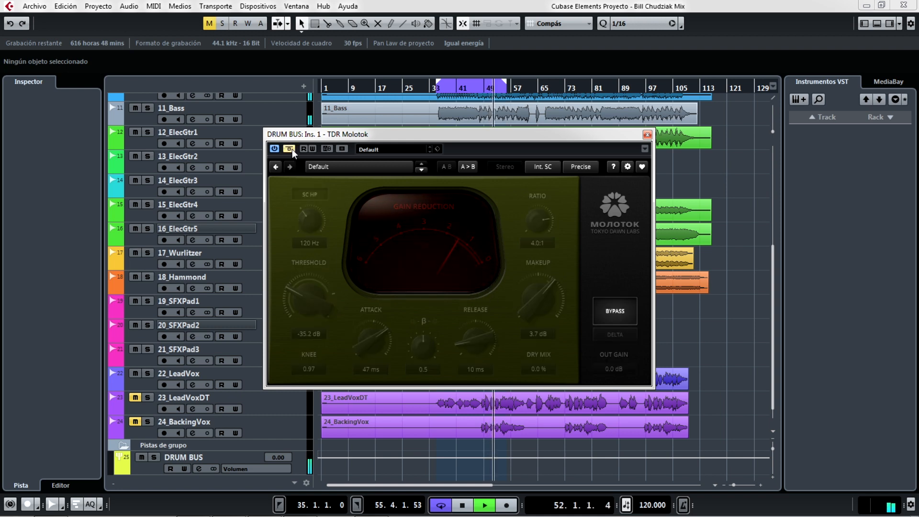
{"action": "left_click", "coordinate": [289, 148]}
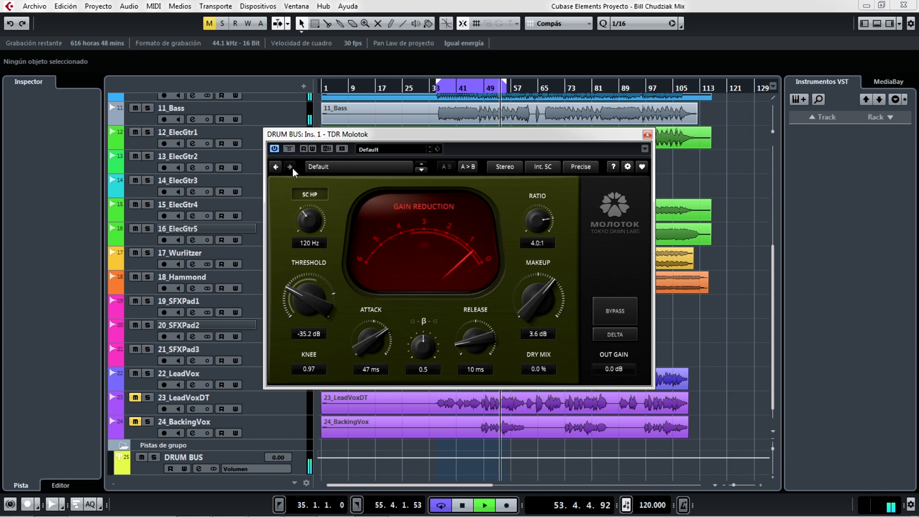
{"action": "left_click", "coordinate": [290, 149]}
{"action": "left_click", "coordinate": [289, 150]}
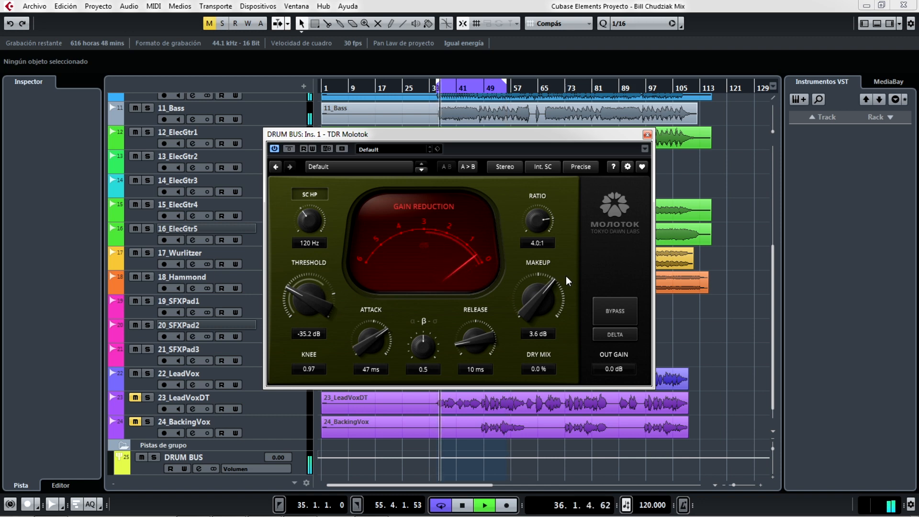
Stop playback and set the lead vocal's TDR Molotok compressor to a 23 ms attack, 24 ms release, and 0.76 knee
{"action": "key", "text": "space"}
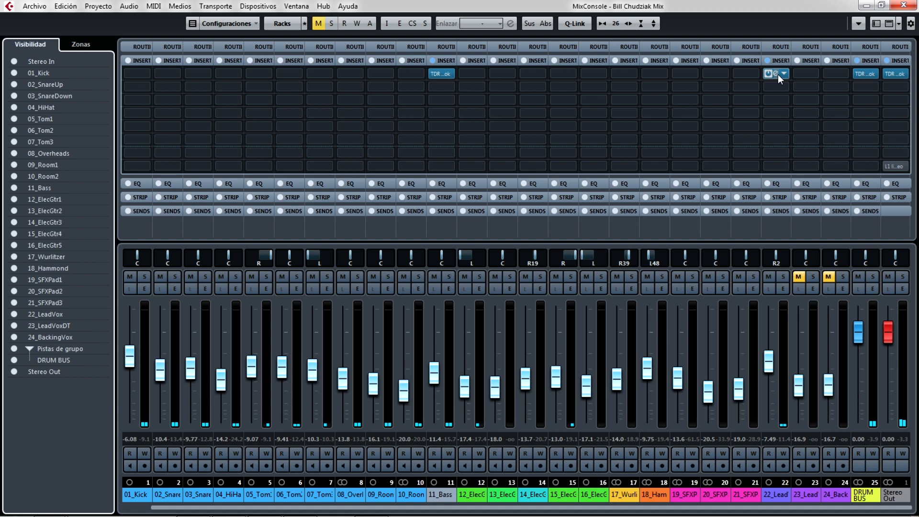
{"action": "left_click", "coordinate": [778, 73]}
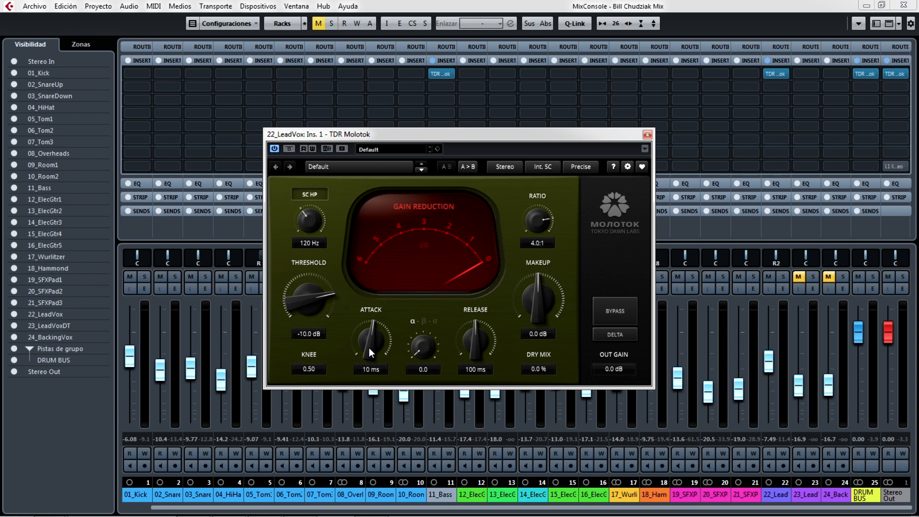
{"action": "left_click_drag", "start_coordinate": [370, 353], "coordinate": [370, 342]}
{"action": "left_click_drag", "start_coordinate": [364, 349], "coordinate": [371, 343]}
{"action": "left_click_drag", "start_coordinate": [476, 331], "coordinate": [423, 342]}
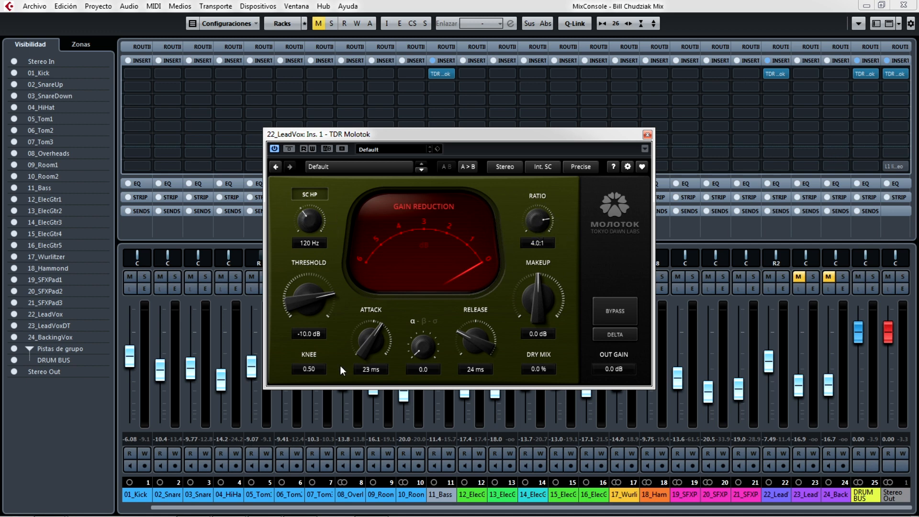
{"action": "left_click_drag", "start_coordinate": [312, 369], "coordinate": [311, 365]}
Play back the soloed lead vocal and lower its compressor threshold to -24.6 dB
{"action": "key", "text": "space"}
{"action": "left_click", "coordinate": [783, 276]}
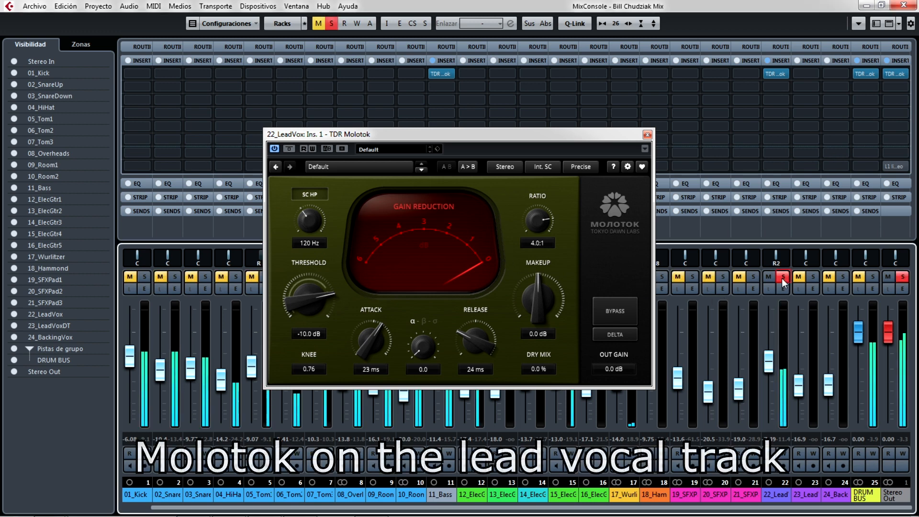
{"action": "left_click_drag", "start_coordinate": [309, 299], "coordinate": [309, 331]}
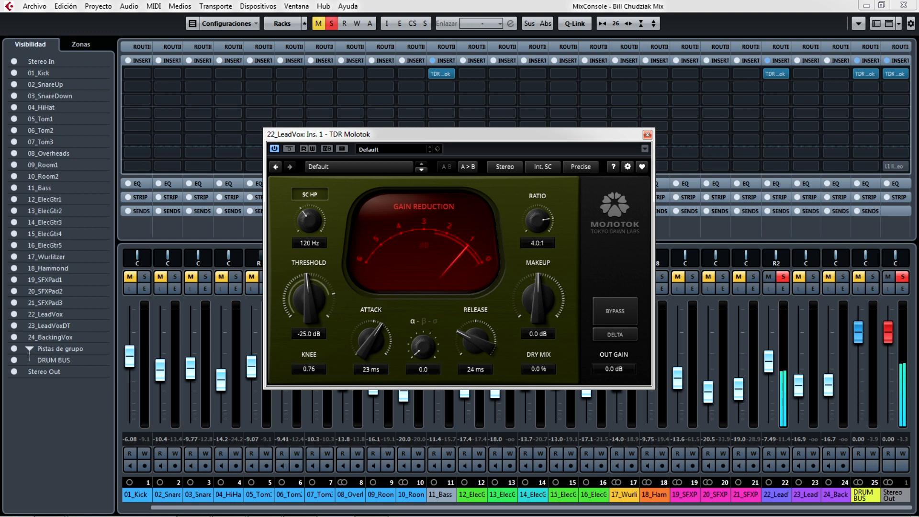
{"action": "left_click_drag", "start_coordinate": [309, 331], "coordinate": [309, 329]}
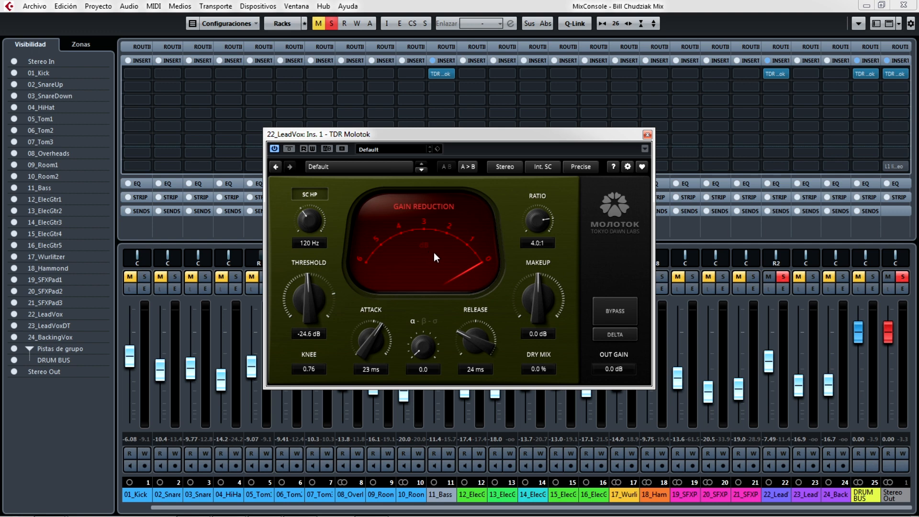
Resume playback and audition the lead vocal compressor's delta signal, then return to the normal output
{"action": "key", "text": "space"}
{"action": "left_click", "coordinate": [620, 334]}
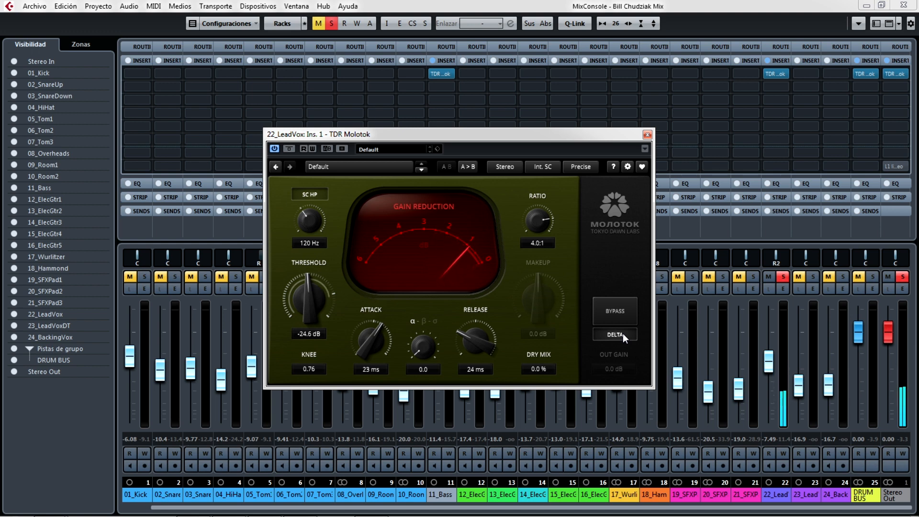
{"action": "left_click", "coordinate": [623, 333]}
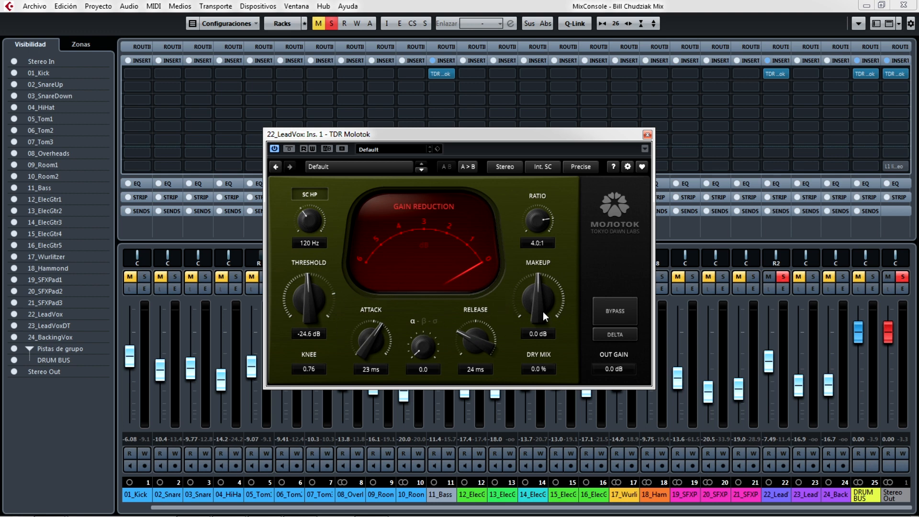
Raise the vocal compressor's makeup gain to 3.2 dB, compare with the bypassed vocal, and increase it to 4.4 dB
{"action": "left_click_drag", "start_coordinate": [534, 311], "coordinate": [530, 272]}
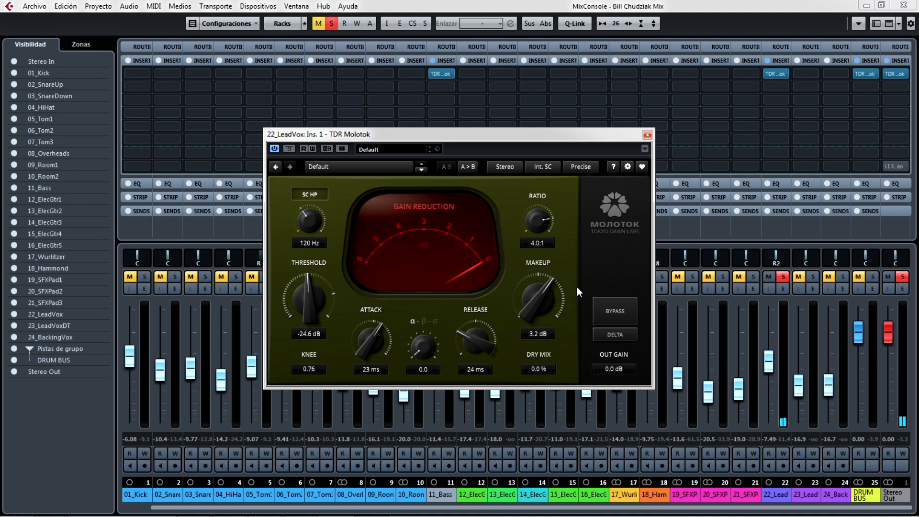
{"action": "left_click", "coordinate": [613, 310]}
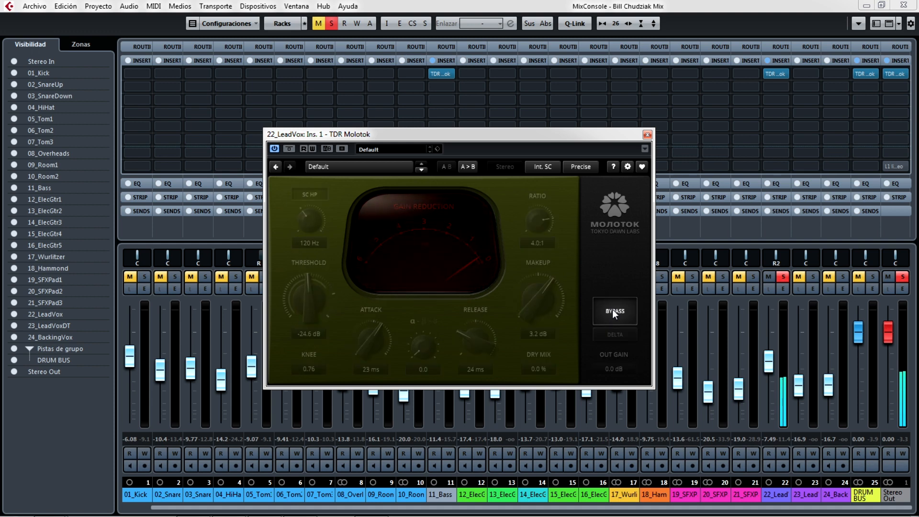
{"action": "left_click", "coordinate": [613, 310]}
{"action": "left_click_drag", "start_coordinate": [528, 306], "coordinate": [528, 293]}
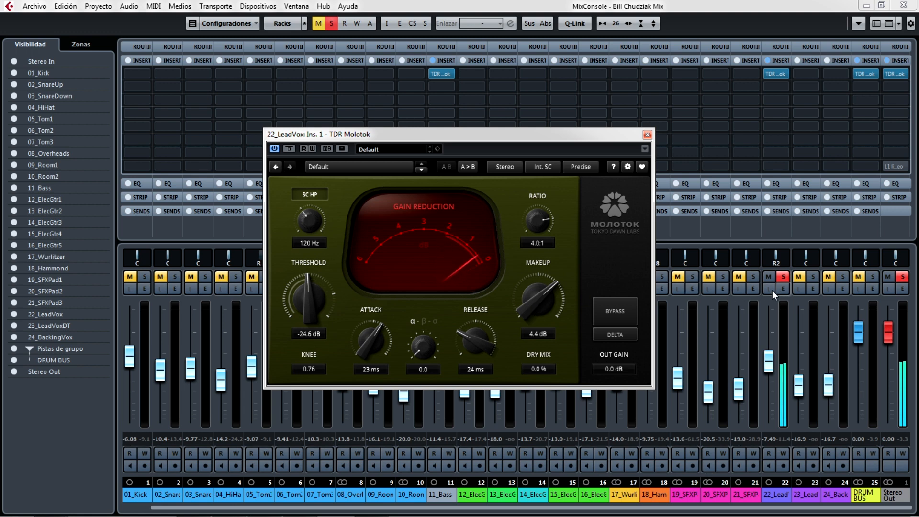
Unsolo the lead vocal, raise its makeup gain to 5.7 dB, and compare bypassed and active compression in the full mix
{"action": "left_click", "coordinate": [782, 277]}
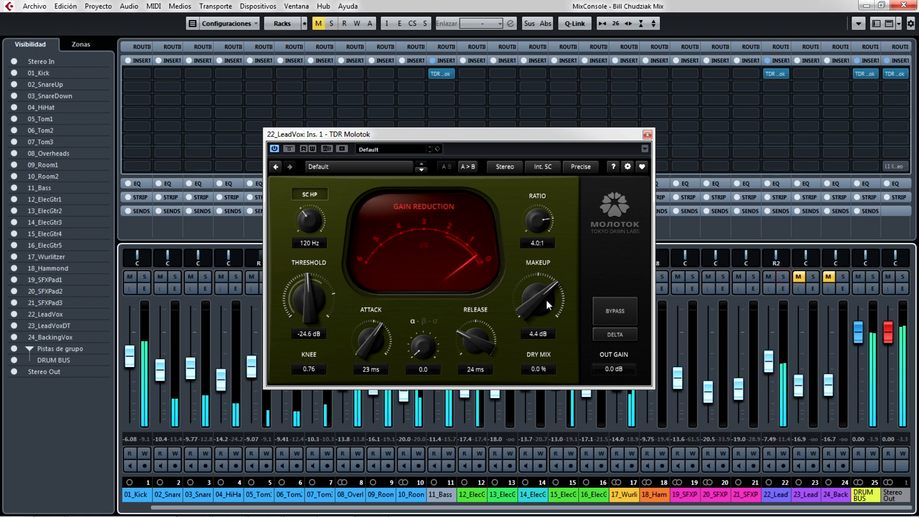
{"action": "left_click_drag", "start_coordinate": [537, 304], "coordinate": [534, 285]}
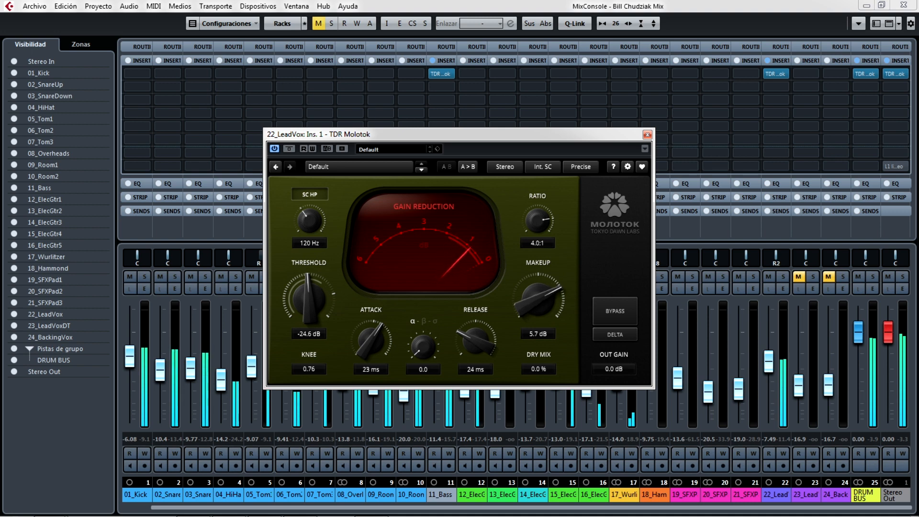
{"action": "left_click", "coordinate": [290, 149]}
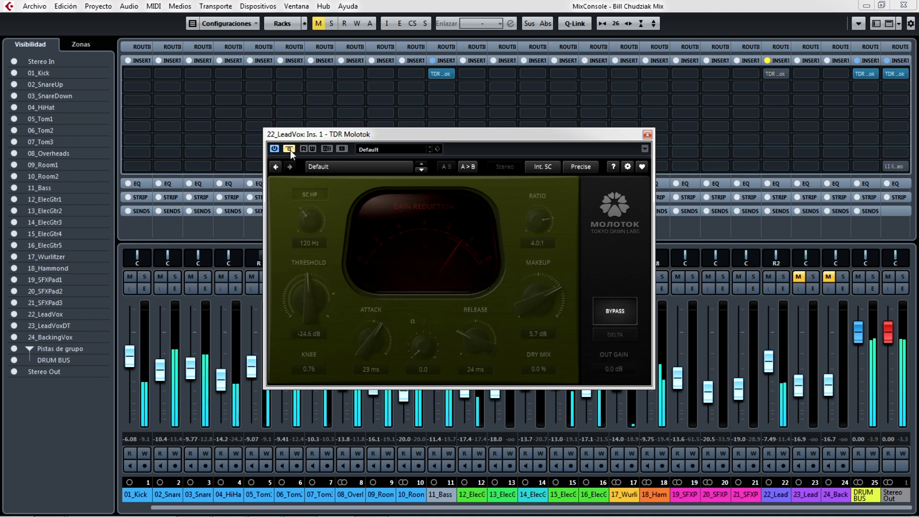
{"action": "left_click", "coordinate": [289, 149]}
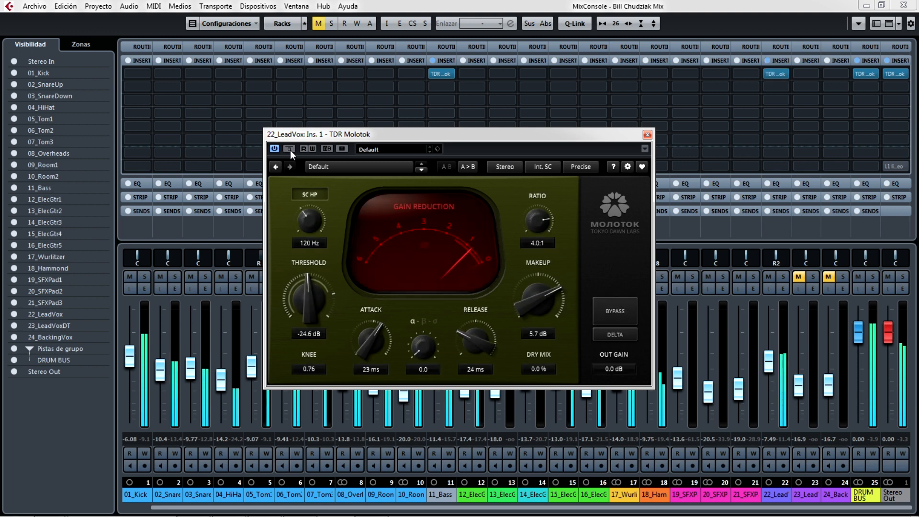
Trim the vocal makeup gain to 5.5 dB and check the compressed vocal against its bypassed and delta signals in the mix
{"action": "left_click_drag", "start_coordinate": [535, 294], "coordinate": [532, 303]}
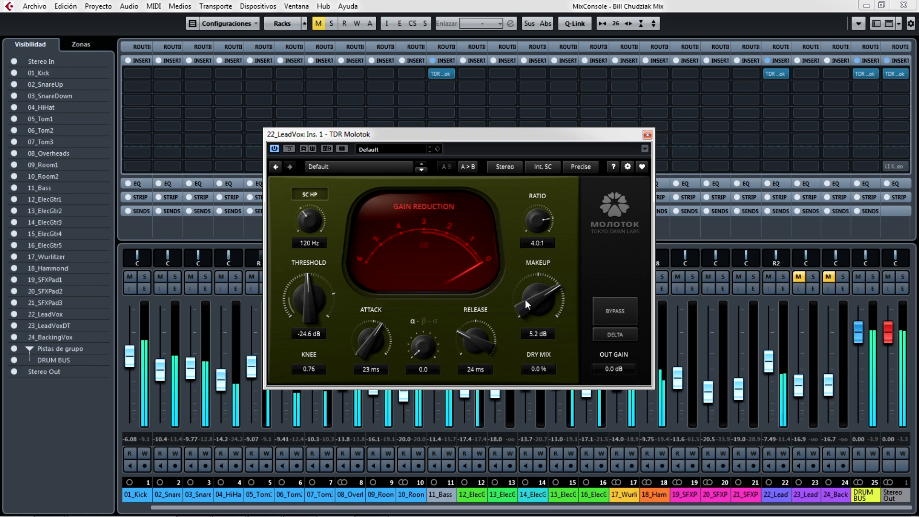
{"action": "left_click_drag", "start_coordinate": [525, 298], "coordinate": [525, 295]}
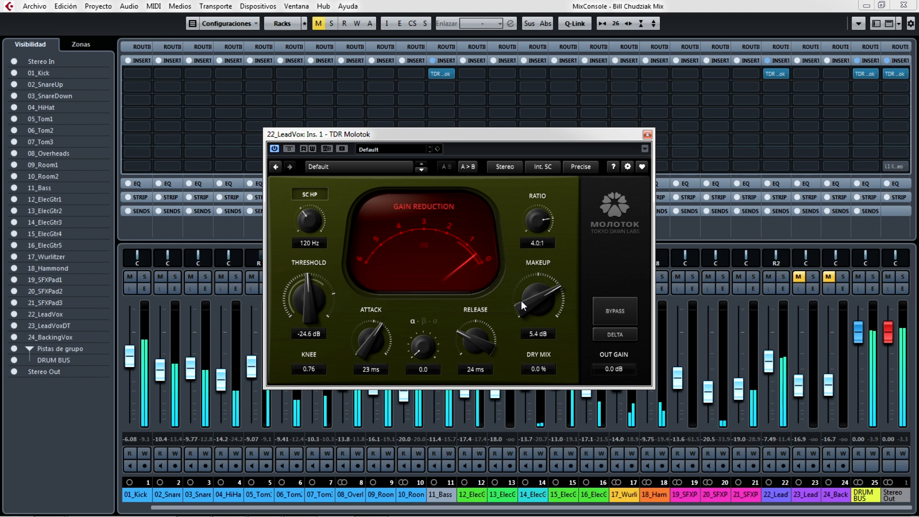
{"action": "left_click_drag", "start_coordinate": [521, 301], "coordinate": [520, 298]}
{"action": "left_click", "coordinate": [615, 310]}
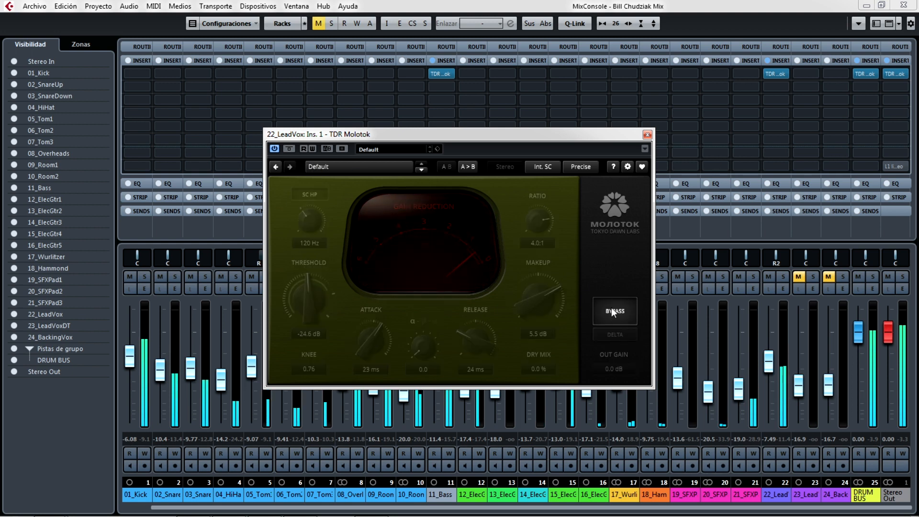
{"action": "left_click", "coordinate": [612, 310]}
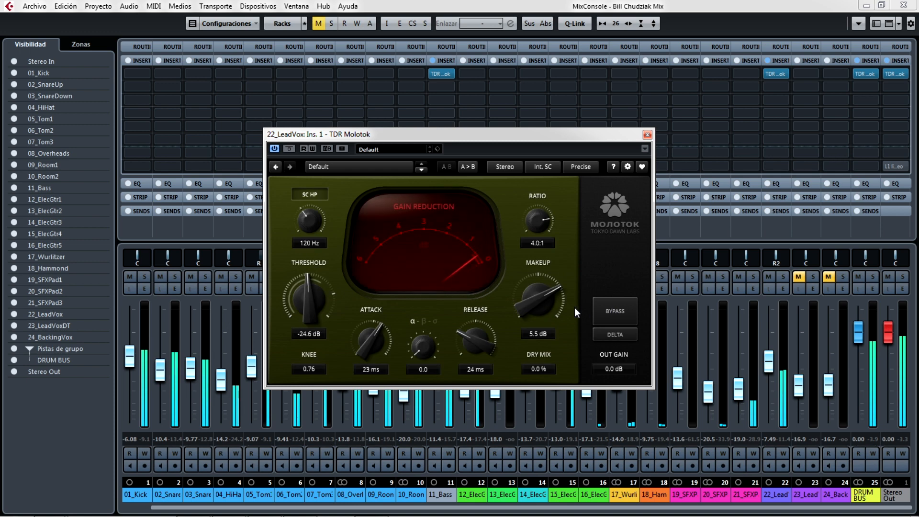
{"action": "left_click", "coordinate": [620, 337]}
{"action": "left_click", "coordinate": [621, 338]}
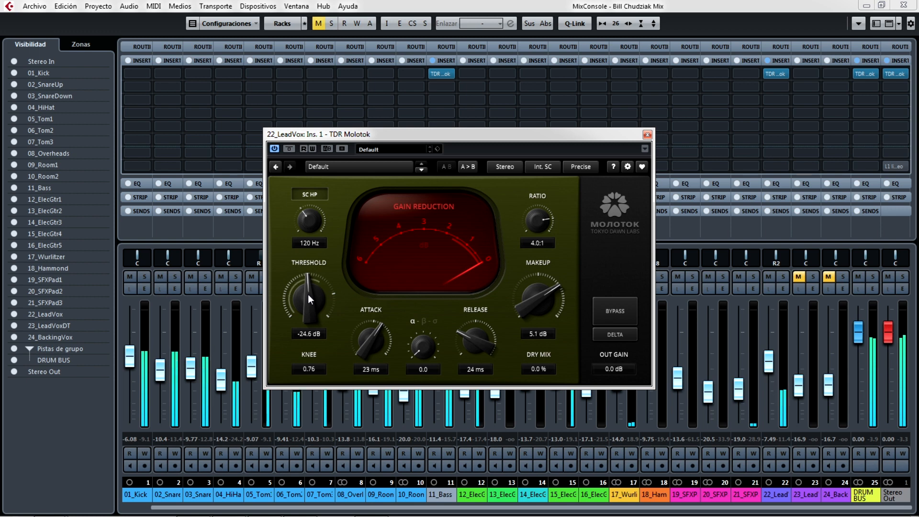
Fine-tune the vocal compressor to a -25.1 dB threshold and 5.2 dB makeup gain, and compare it with the bypassed signal
{"action": "left_click_drag", "start_coordinate": [309, 295], "coordinate": [310, 299]}
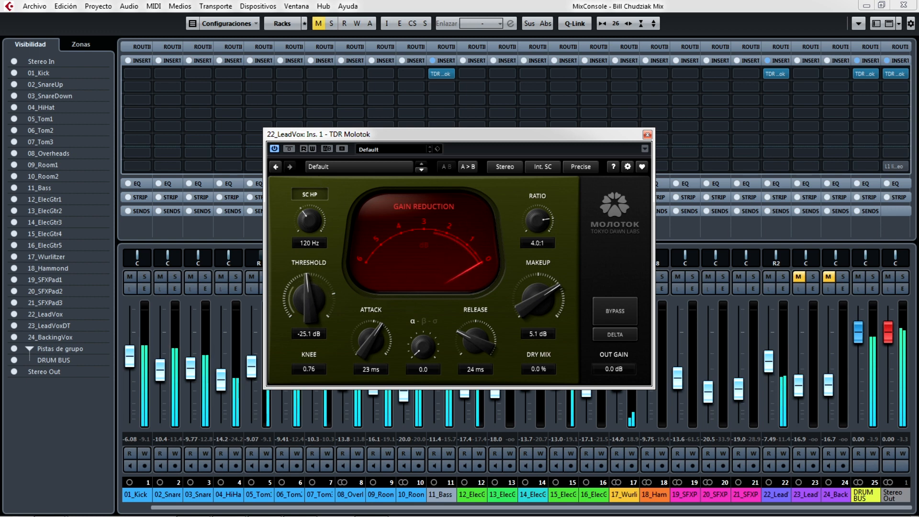
{"action": "left_click_drag", "start_coordinate": [540, 296], "coordinate": [541, 294]}
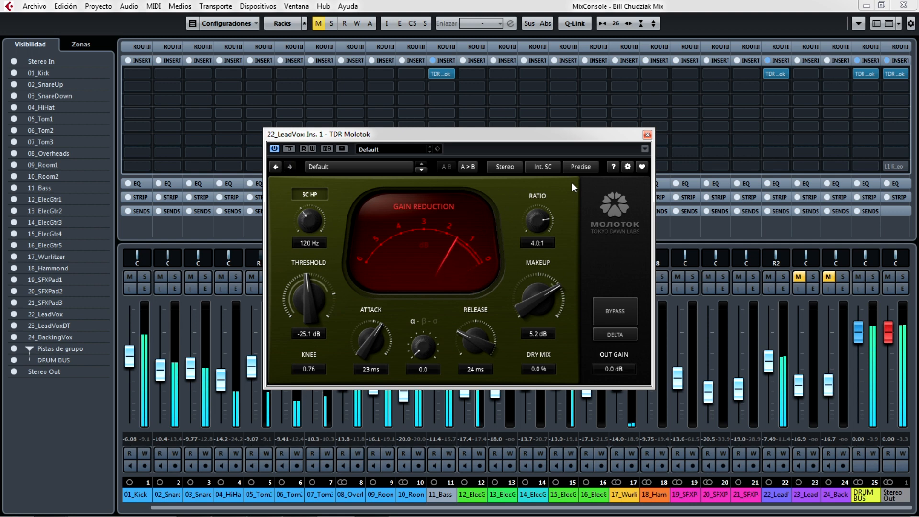
{"action": "left_click", "coordinate": [288, 149]}
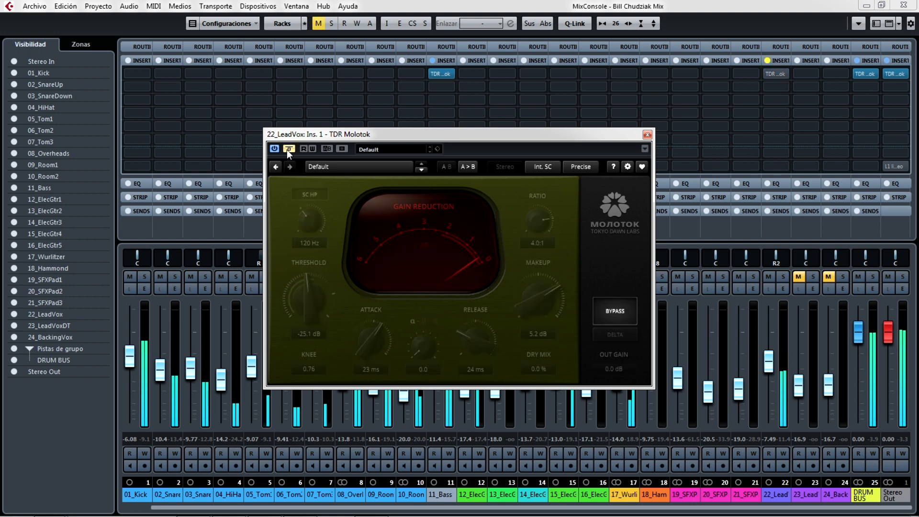
{"action": "left_click", "coordinate": [288, 149]}
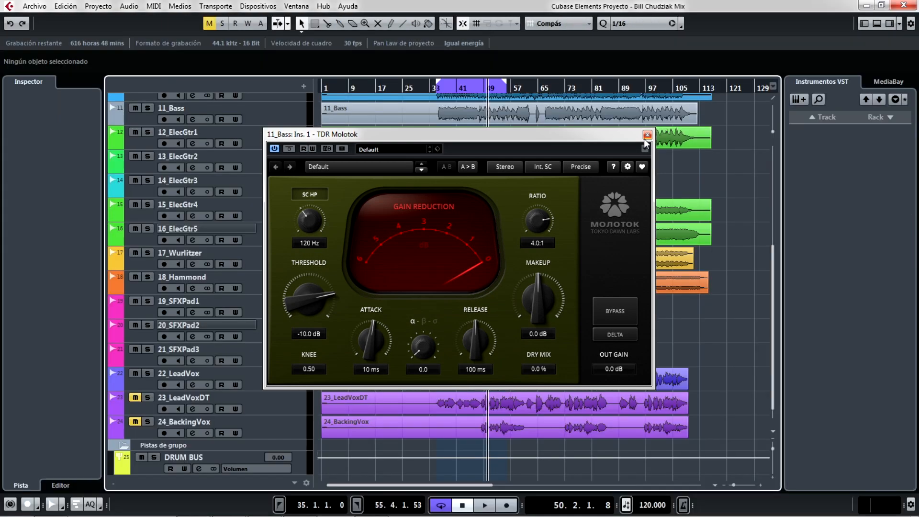
Set the bass compressor to a 5.1 ms attack, 24 ms release, 5.1:1 ratio, and 1.00 knee with the sidechain high-pass disabled
{"action": "left_click_drag", "start_coordinate": [513, 137], "coordinate": [617, 138]}
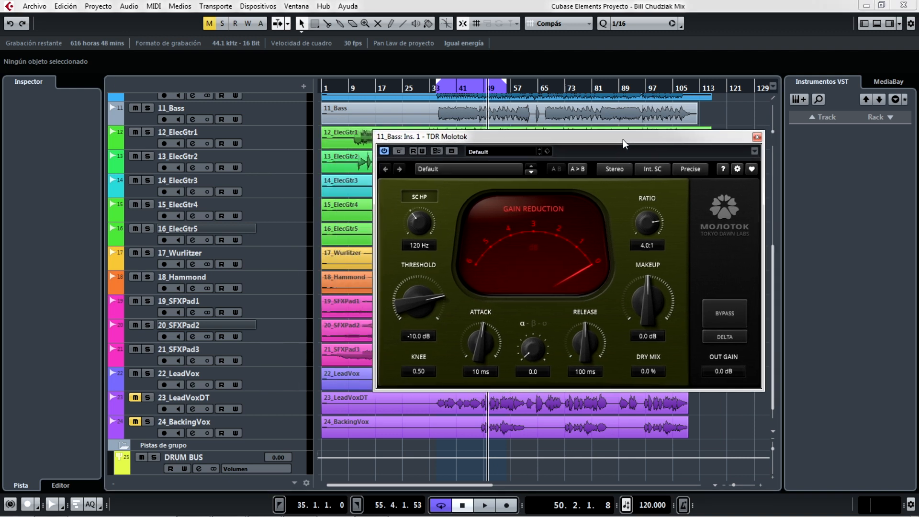
{"action": "scroll", "coordinate": [290, 215], "scroll_direction": "up", "scroll_amount": 5}
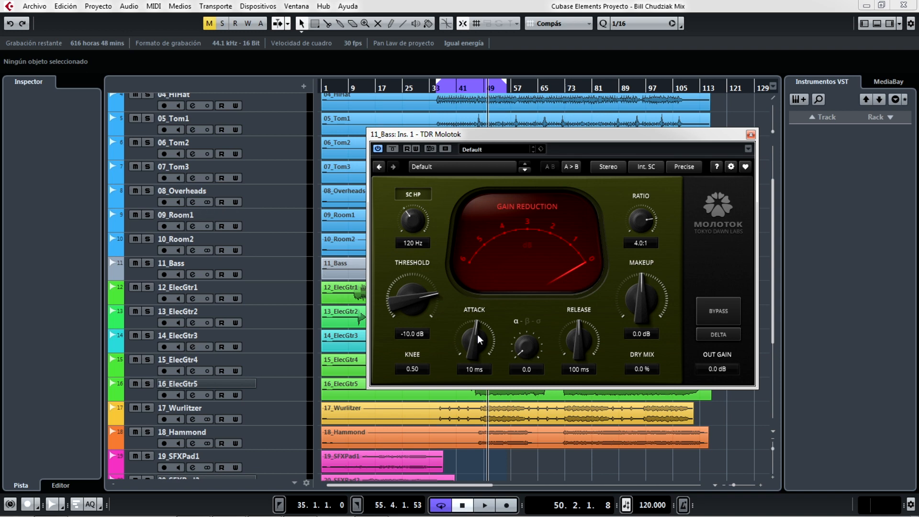
{"action": "left_click_drag", "start_coordinate": [478, 334], "coordinate": [477, 351]}
{"action": "left_click_drag", "start_coordinate": [579, 337], "coordinate": [578, 367]}
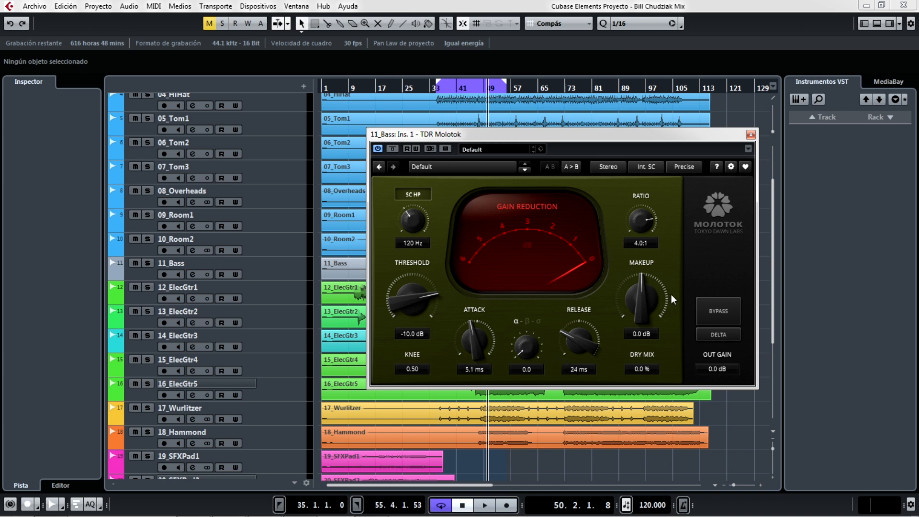
{"action": "left_click_drag", "start_coordinate": [640, 220], "coordinate": [640, 212]}
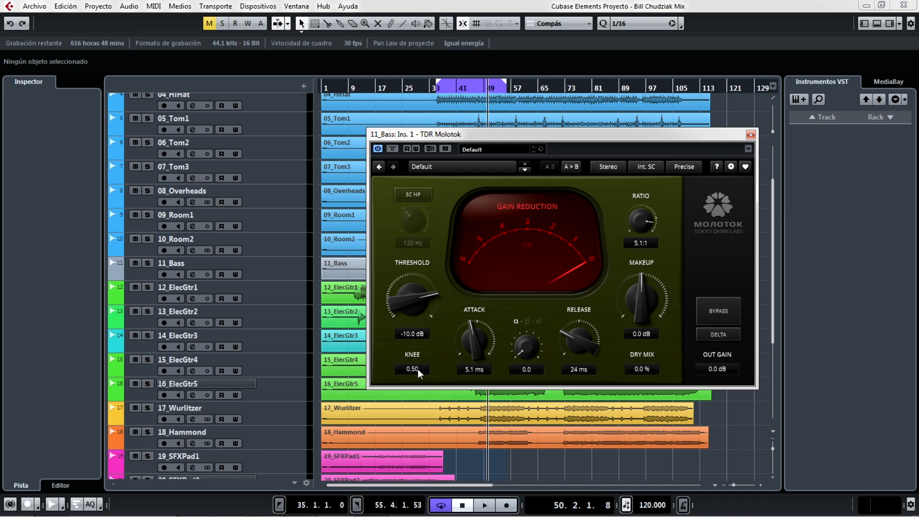
{"action": "left_click_drag", "start_coordinate": [418, 369], "coordinate": [418, 357]}
Solo the bass channel in the mixer during playback and select the 11_Bass track in the project
{"action": "key", "text": "F3"}
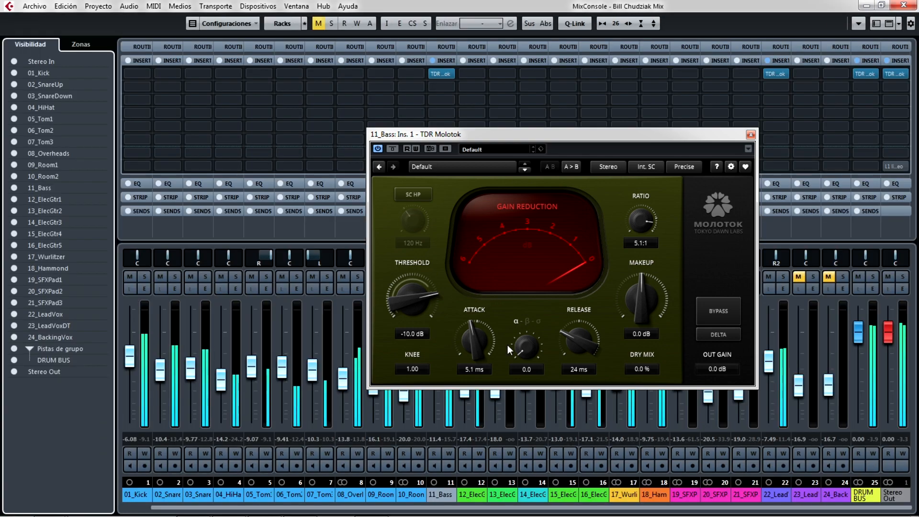
{"action": "left_click_drag", "start_coordinate": [561, 137], "coordinate": [655, 133]}
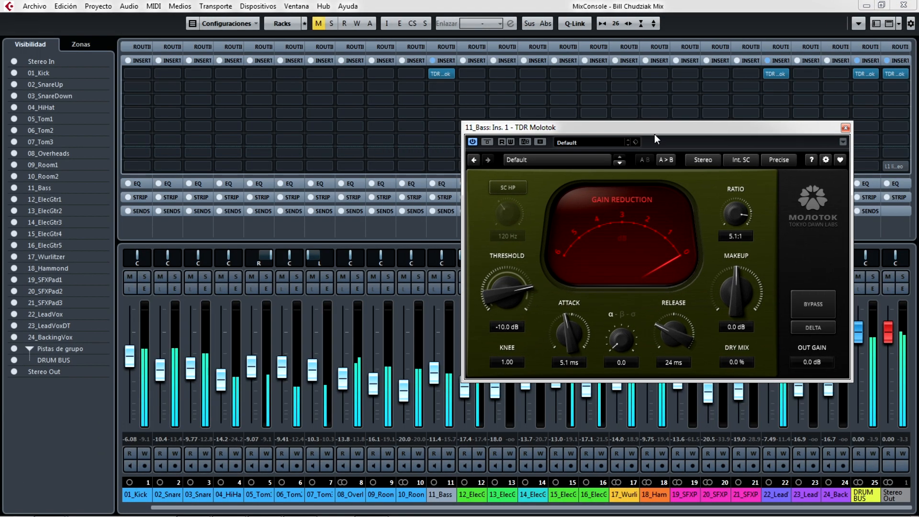
{"action": "left_click", "coordinate": [449, 277]}
{"action": "key", "text": "F3"}
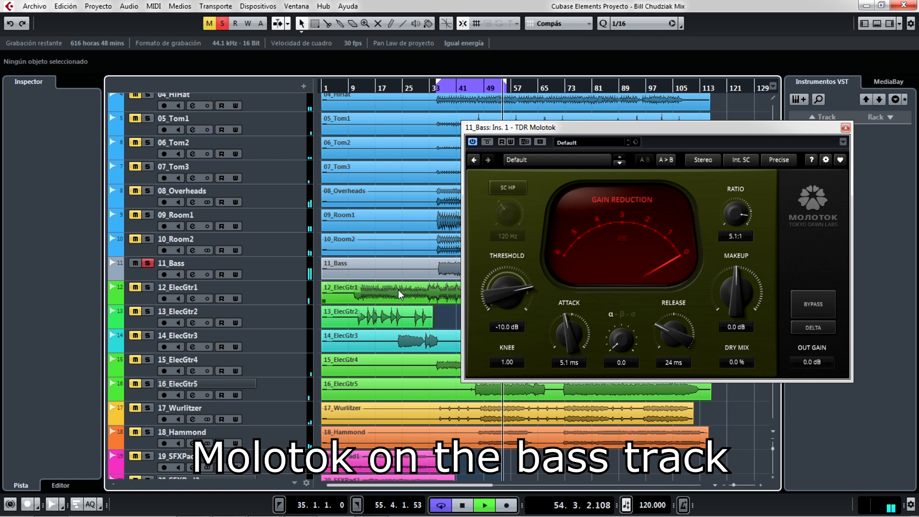
{"action": "left_click", "coordinate": [286, 271]}
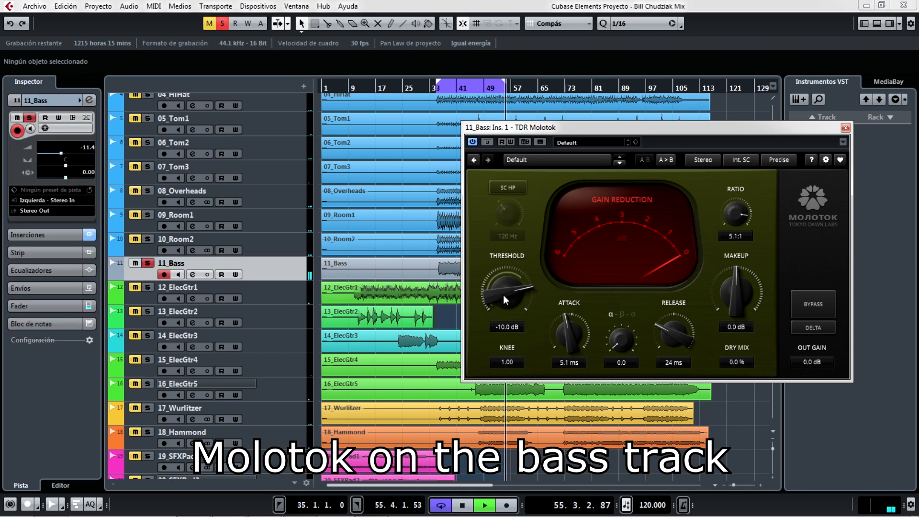
Lower the bass compressor's threshold to -28.6 dB, raise the makeup gain to 9.2 dB, and compare with the bypassed bass
{"action": "left_click_drag", "start_coordinate": [503, 295], "coordinate": [503, 354]}
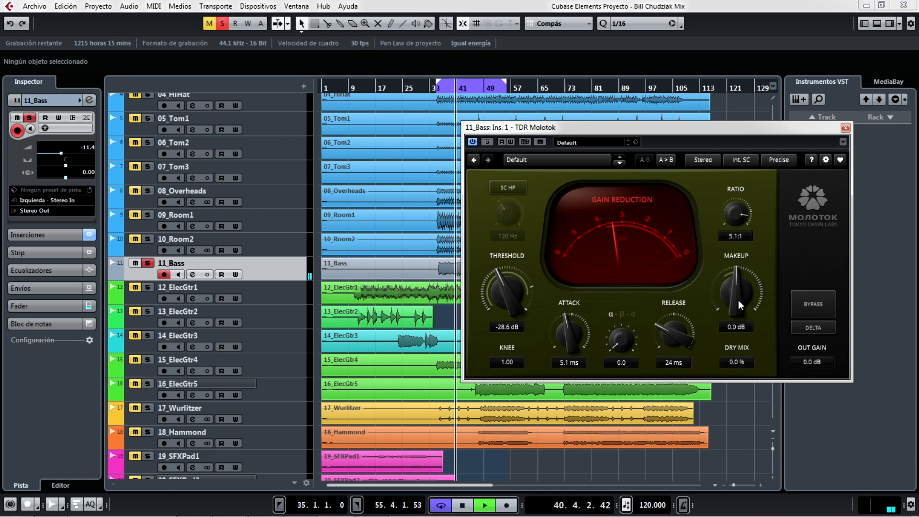
{"action": "left_click_drag", "start_coordinate": [738, 300], "coordinate": [728, 275]}
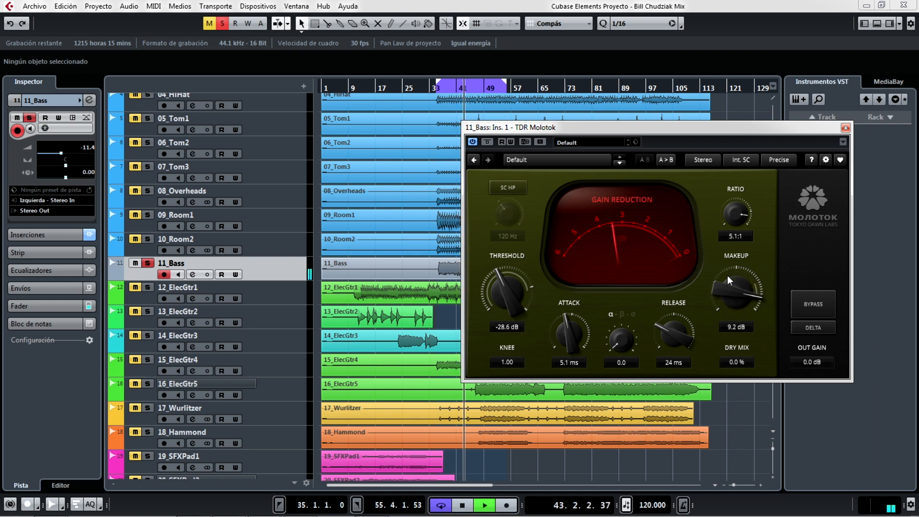
{"action": "left_click", "coordinate": [489, 142]}
{"action": "left_click", "coordinate": [489, 142]}
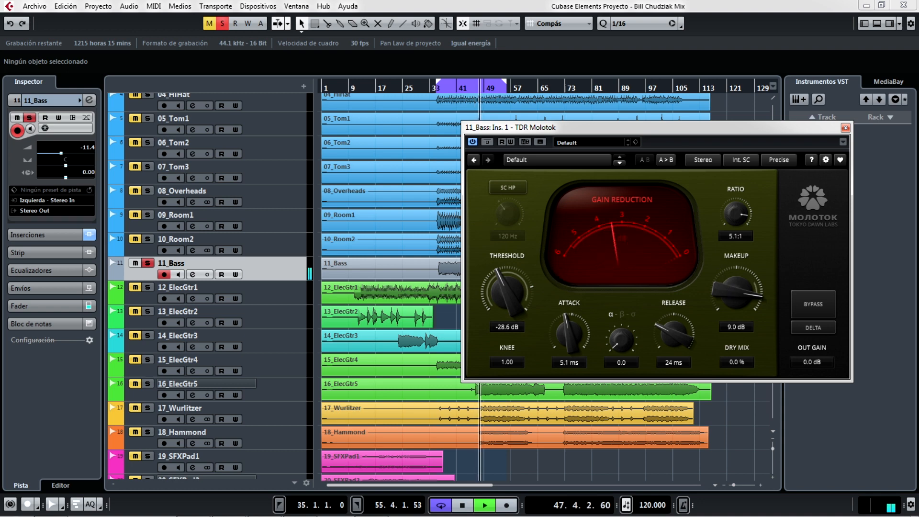
Change the gain reduction meter's range on the bass compressor to a 12 dB scale
{"action": "right_click", "coordinate": [615, 231]}
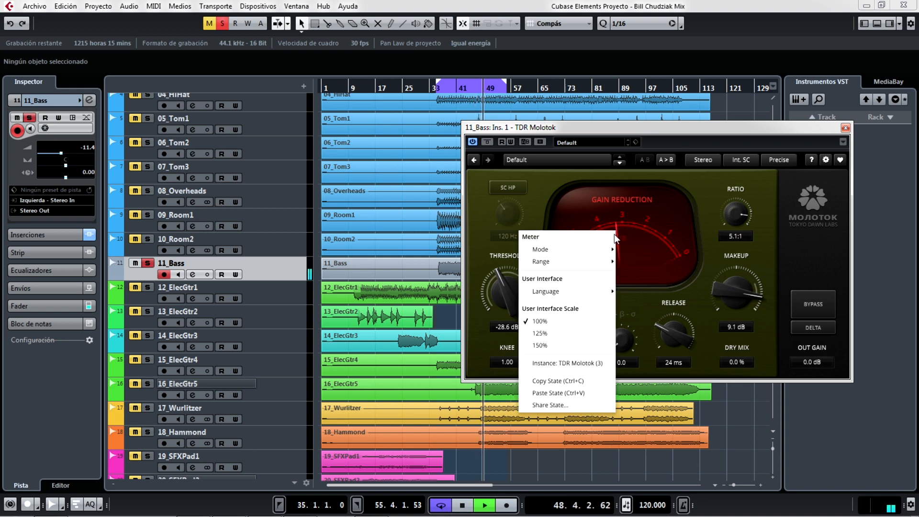
{"action": "mouse_move", "coordinate": [607, 261]}
{"action": "left_click", "coordinate": [637, 237]}
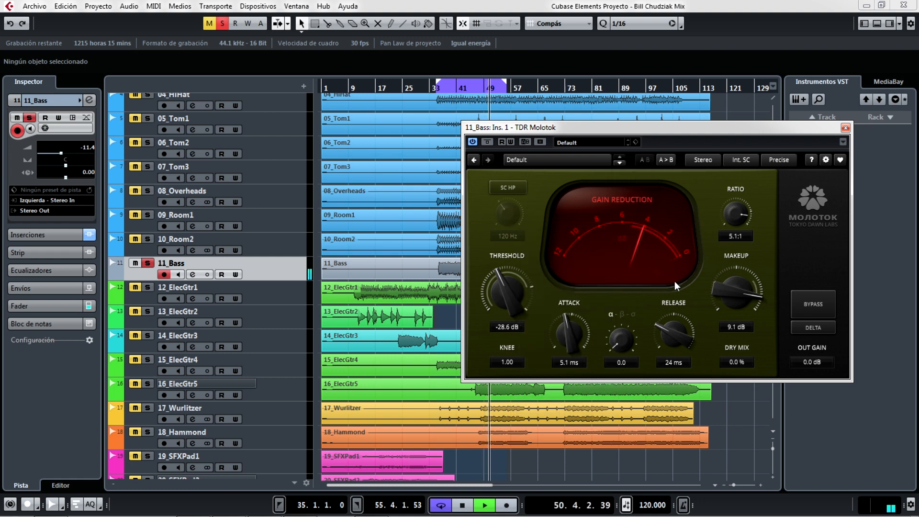
Lower the bass compressor's threshold to -29.9 dB, compare with the bypassed bass, and set the makeup gain to 9.2 dB
{"action": "left_click_drag", "start_coordinate": [507, 291], "coordinate": [507, 298]}
{"action": "left_click", "coordinate": [487, 142]}
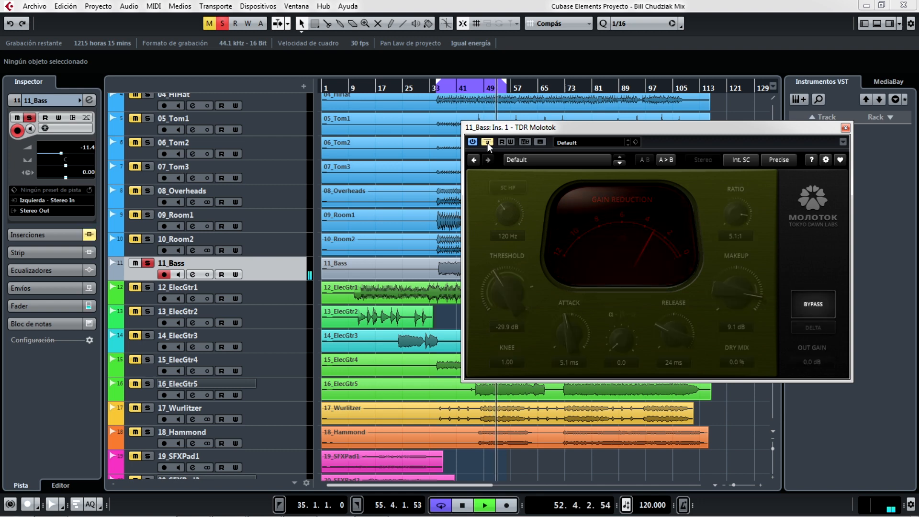
{"action": "left_click", "coordinate": [487, 142]}
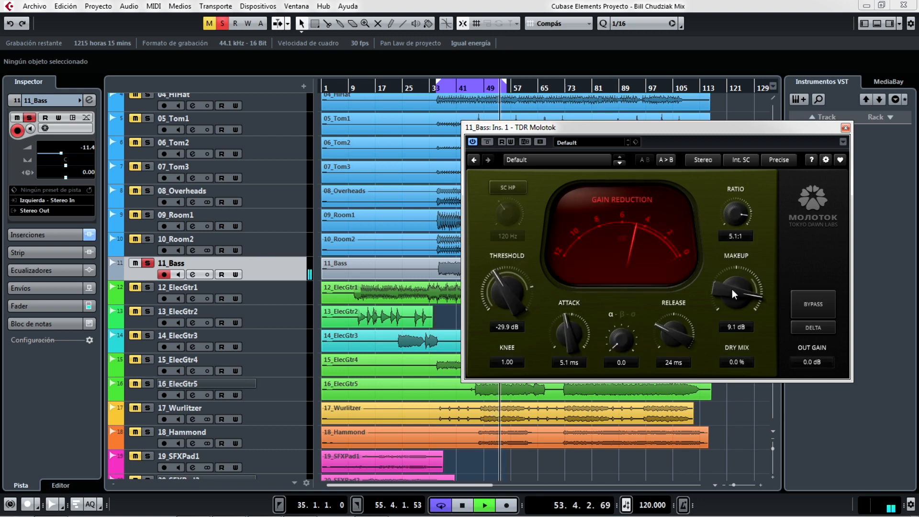
{"action": "left_click_drag", "start_coordinate": [731, 289], "coordinate": [732, 288]}
Audition the bass compressor's delta signal during playback and compare the compressed bass with the bypassed signal
{"action": "left_click", "coordinate": [816, 327]}
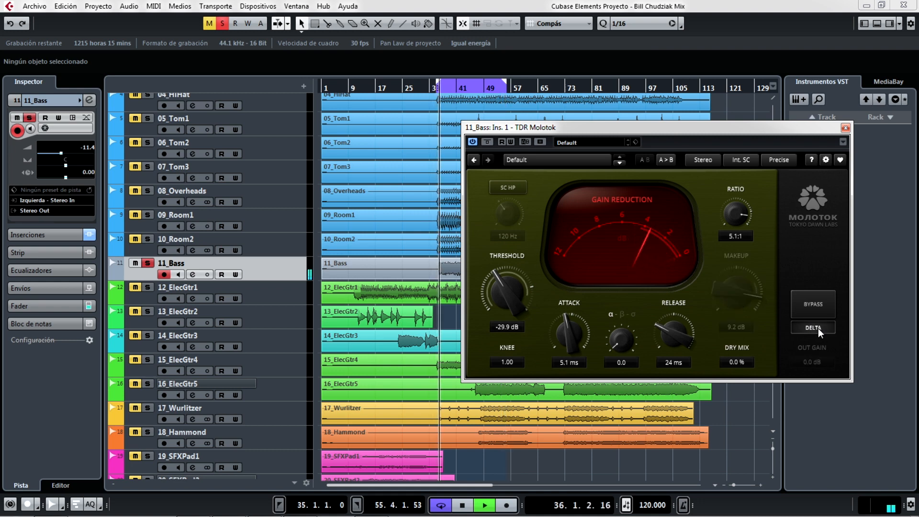
{"action": "left_click", "coordinate": [817, 329]}
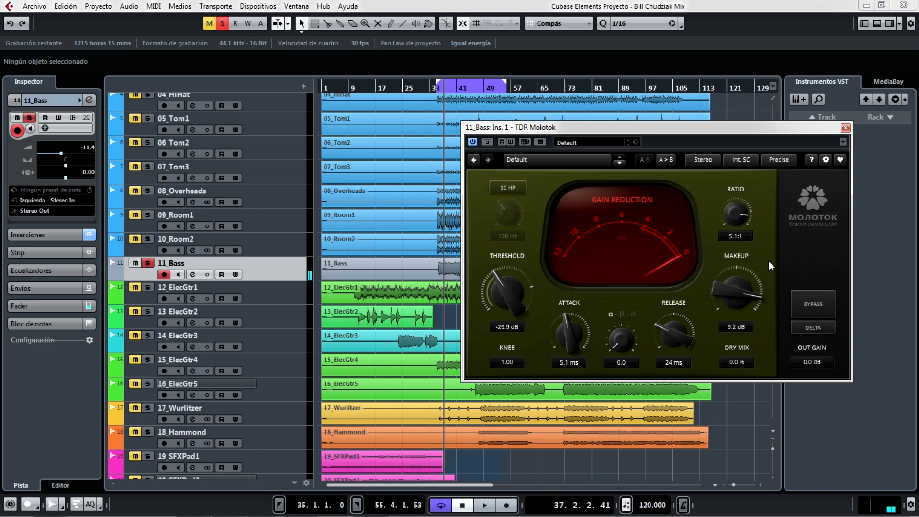
{"action": "left_click", "coordinate": [813, 328]}
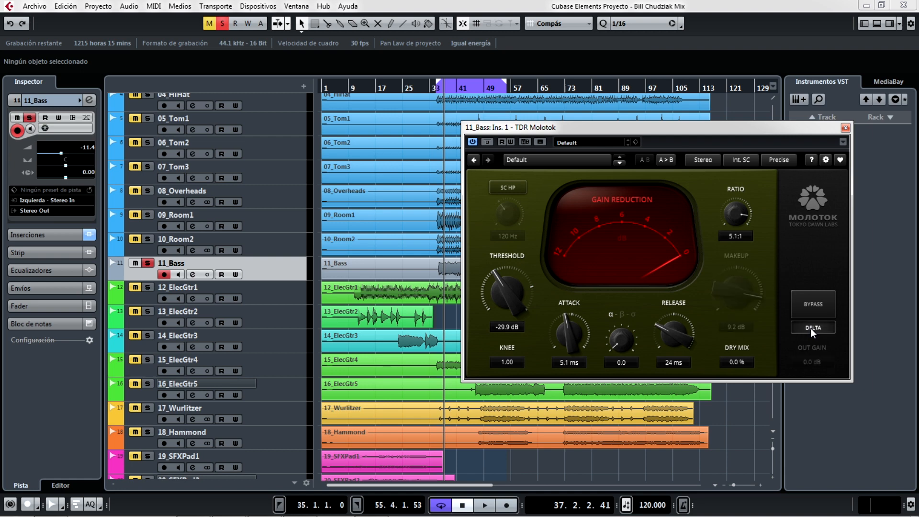
{"action": "key", "text": "space"}
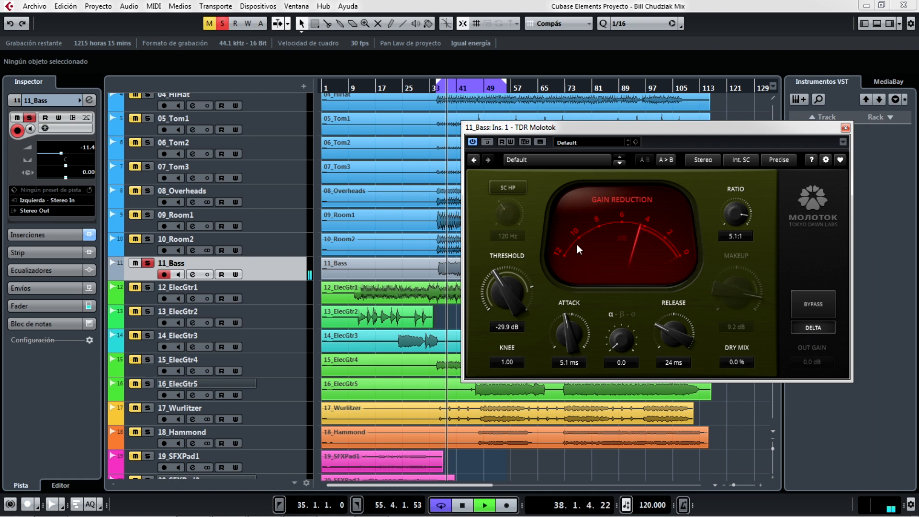
{"action": "left_click", "coordinate": [813, 327]}
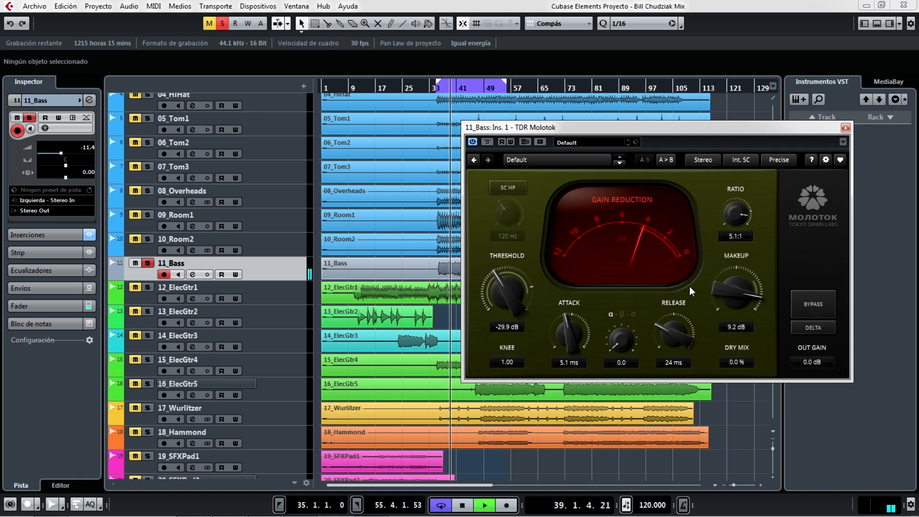
{"action": "left_click", "coordinate": [487, 143]}
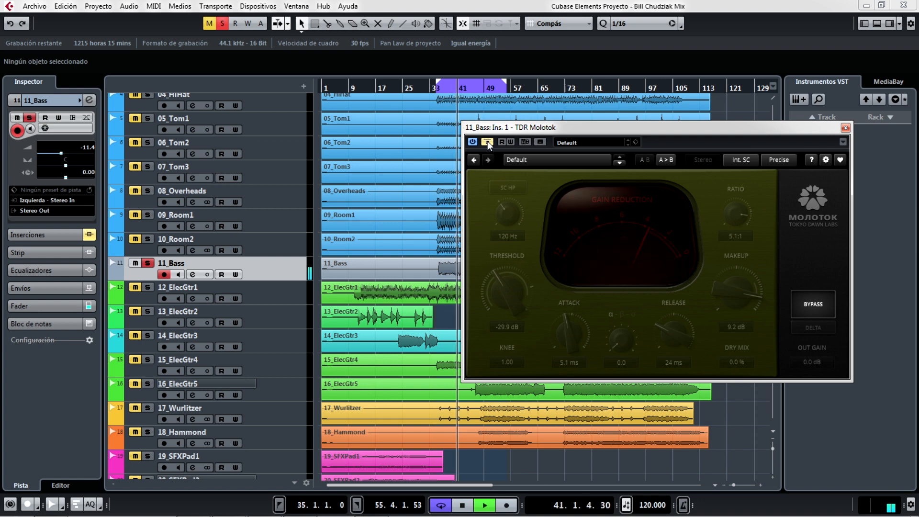
{"action": "left_click", "coordinate": [488, 141]}
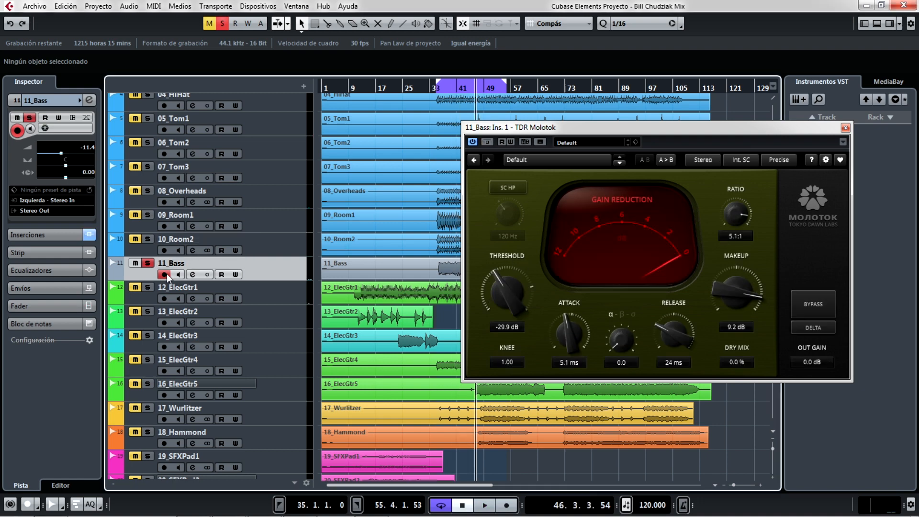
Unsolo the 11_Bass track and raise its compressor's makeup gain to 9.4 dB while playing the full mix
{"action": "left_click", "coordinate": [148, 262]}
{"action": "key", "text": "space"}
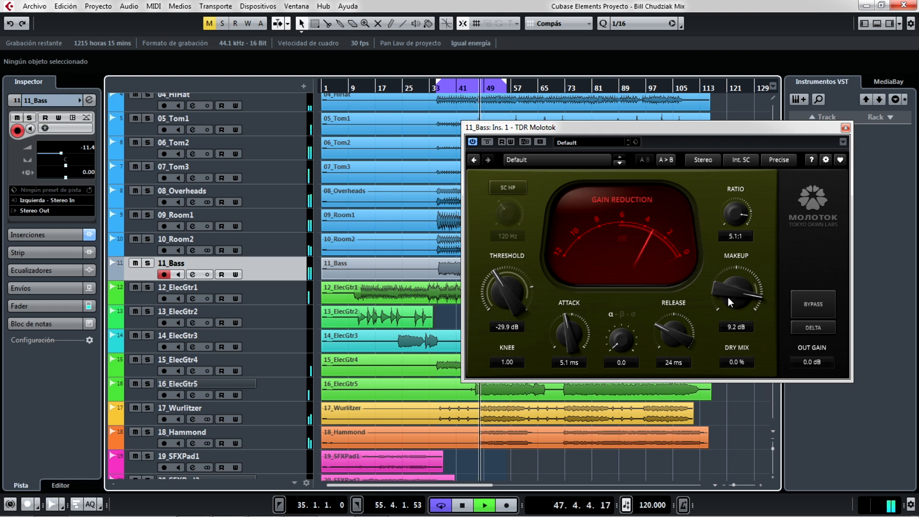
{"action": "left_click_drag", "start_coordinate": [729, 292], "coordinate": [728, 289]}
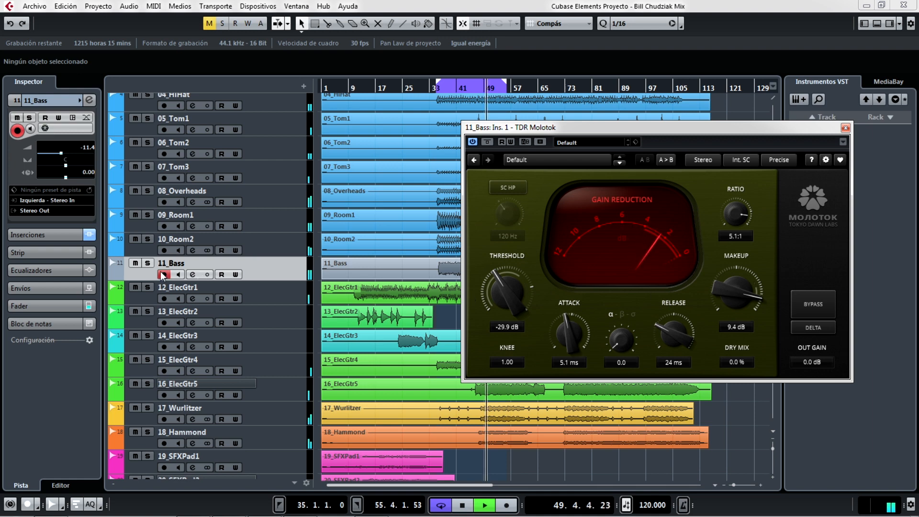
{"action": "left_click", "coordinate": [148, 263]}
{"action": "left_click", "coordinate": [149, 265]}
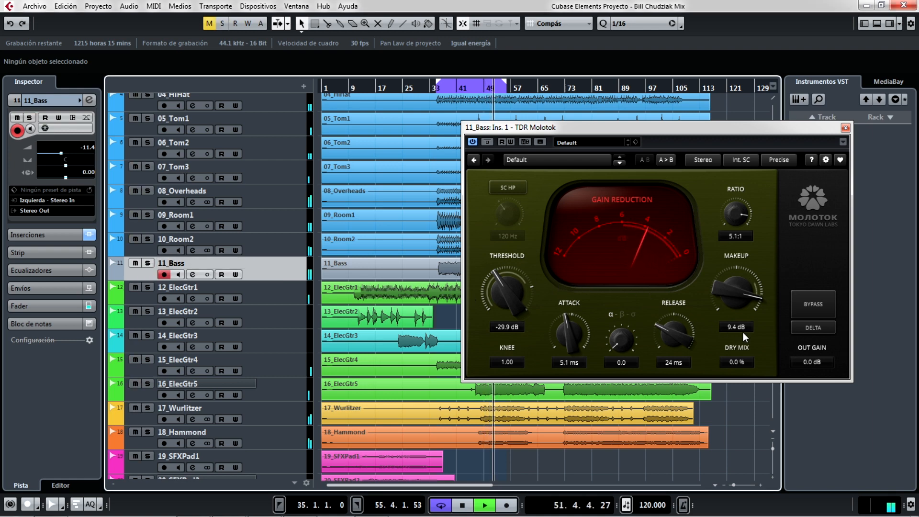
{"action": "left_click_drag", "start_coordinate": [811, 362], "coordinate": [812, 357]}
{"action": "key", "text": "space"}
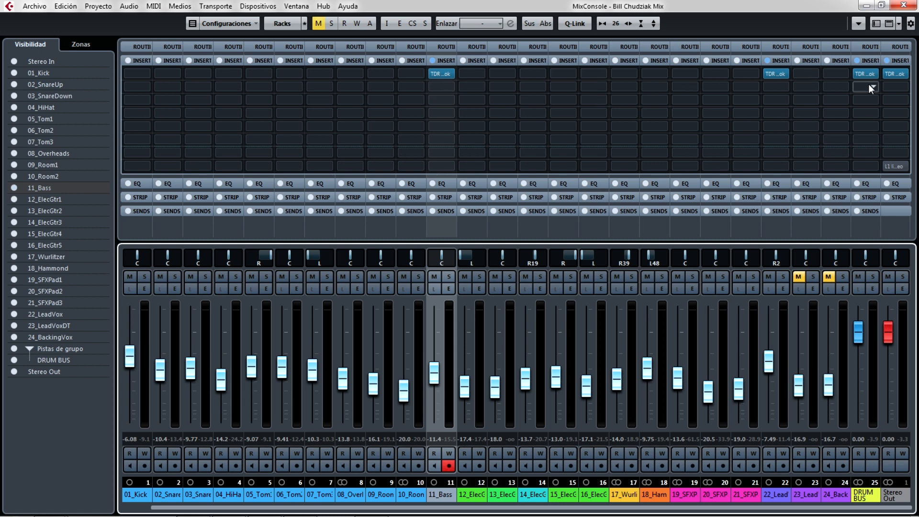
Play the full mix in the MixConsole and compare it repeatedly with all channel inserts active and bypassed
{"action": "key", "text": "space"}
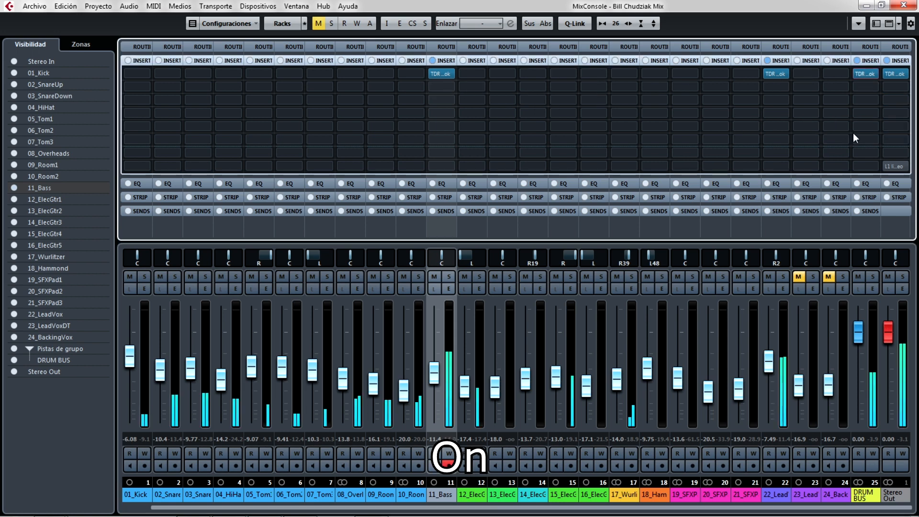
{"action": "key", "text": "b"}
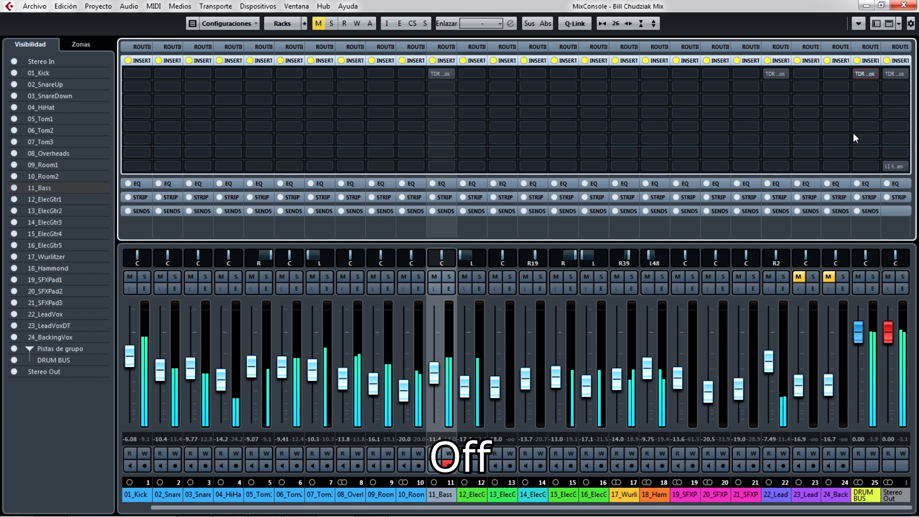
{"action": "key", "text": "b"}
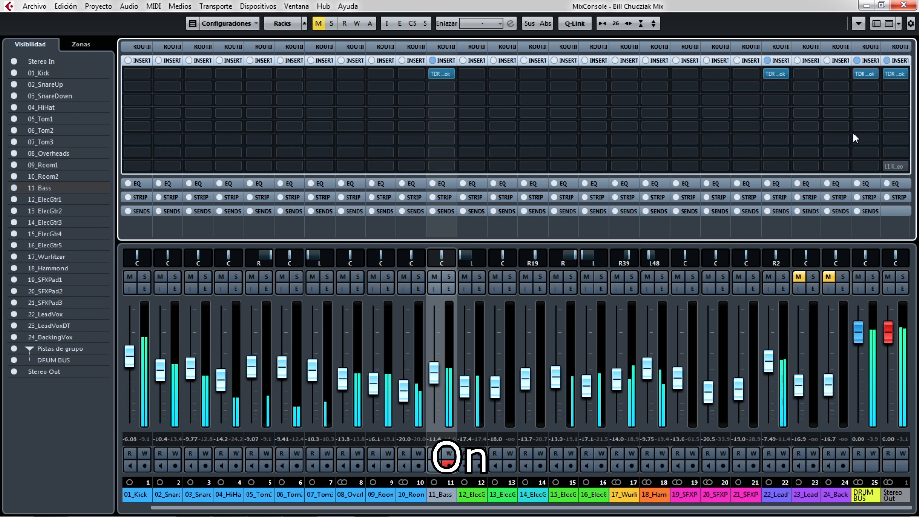
{"action": "key", "text": "b"}
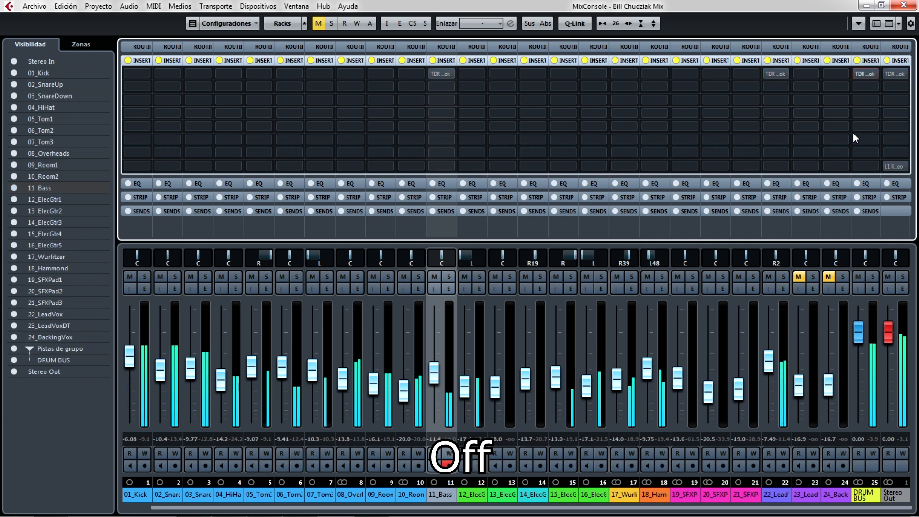
{"action": "key", "text": "b"}
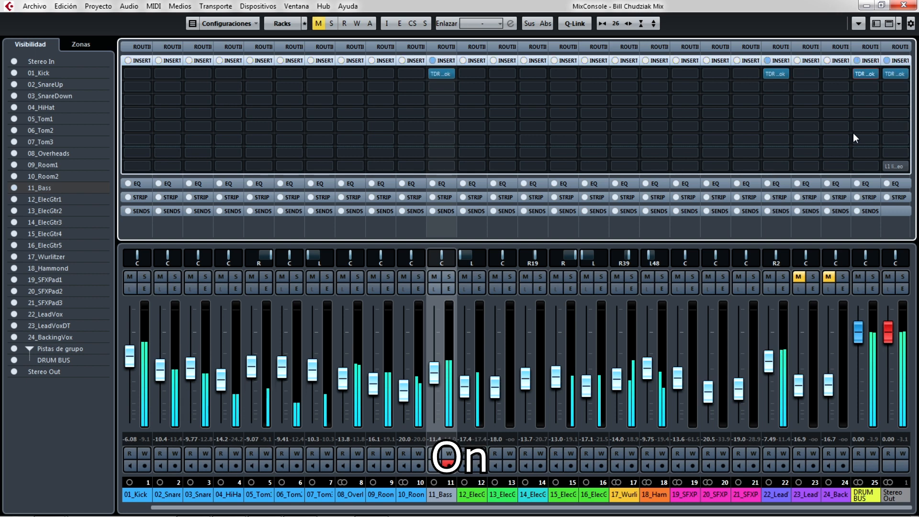
{"action": "key", "text": "b"}
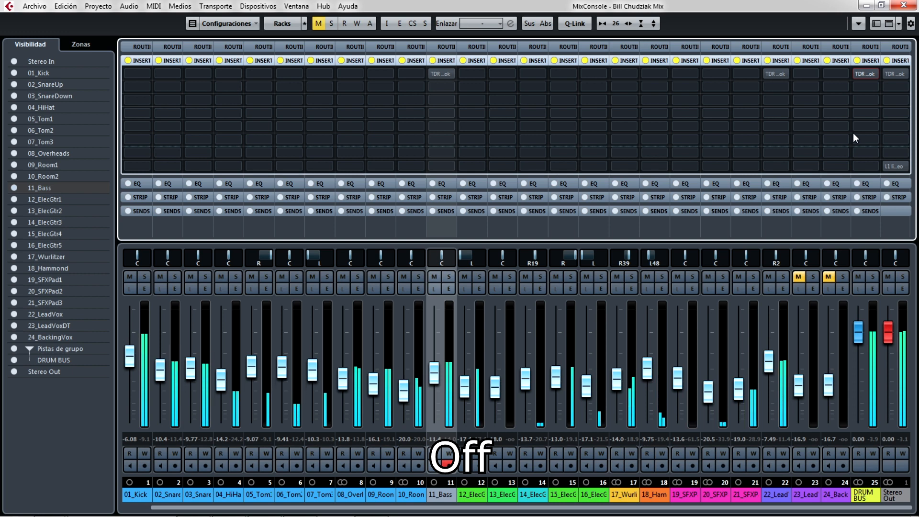
{"action": "key", "text": "b"}
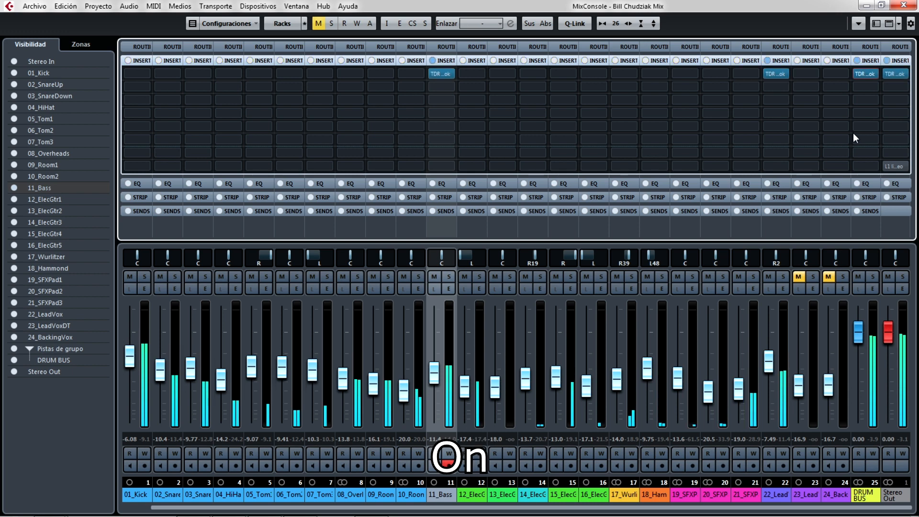
{"action": "key", "text": "b"}
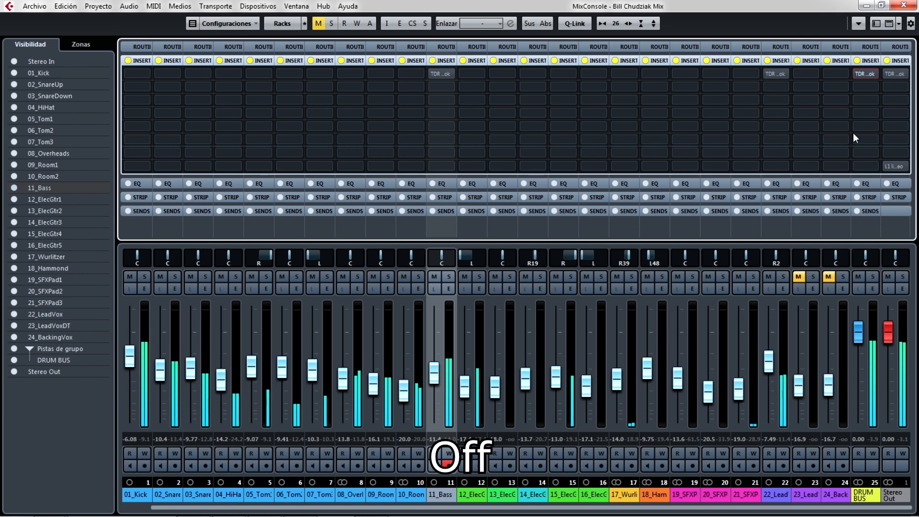
{"action": "key", "text": "b"}
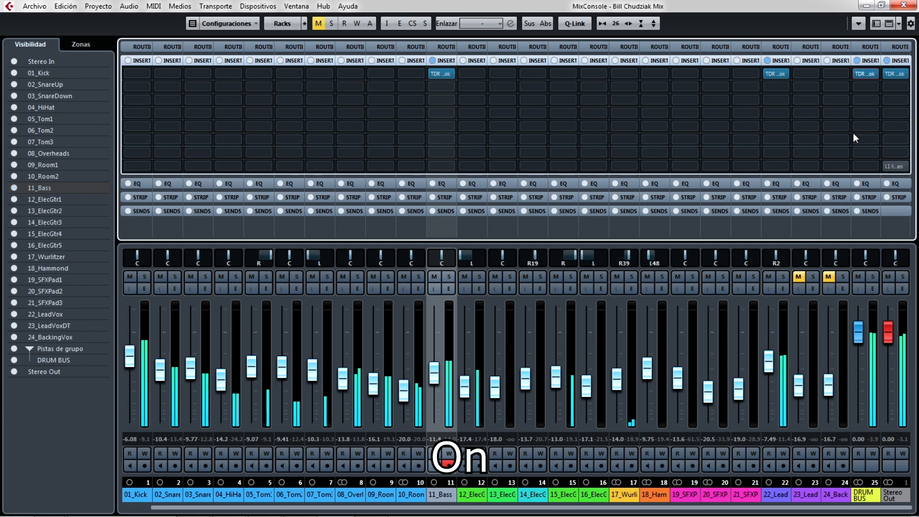
{"action": "key", "text": "b"}
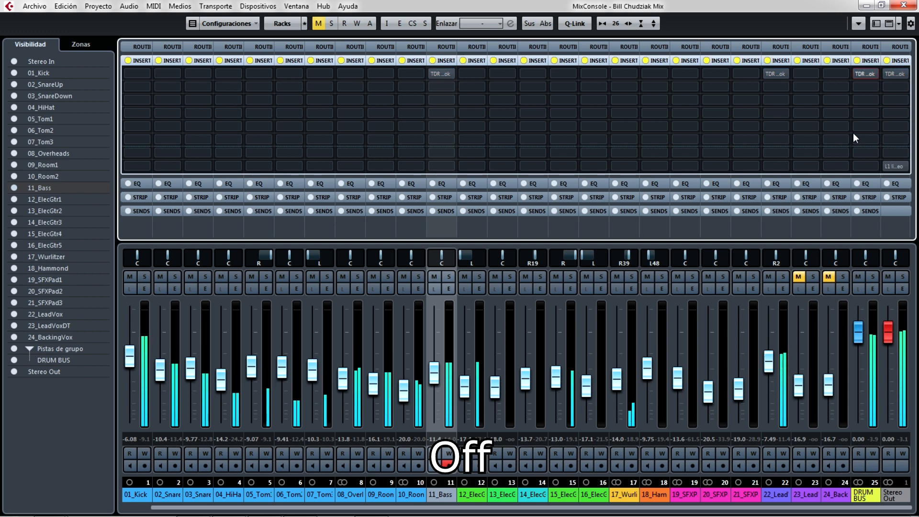
{"action": "key", "text": "b"}
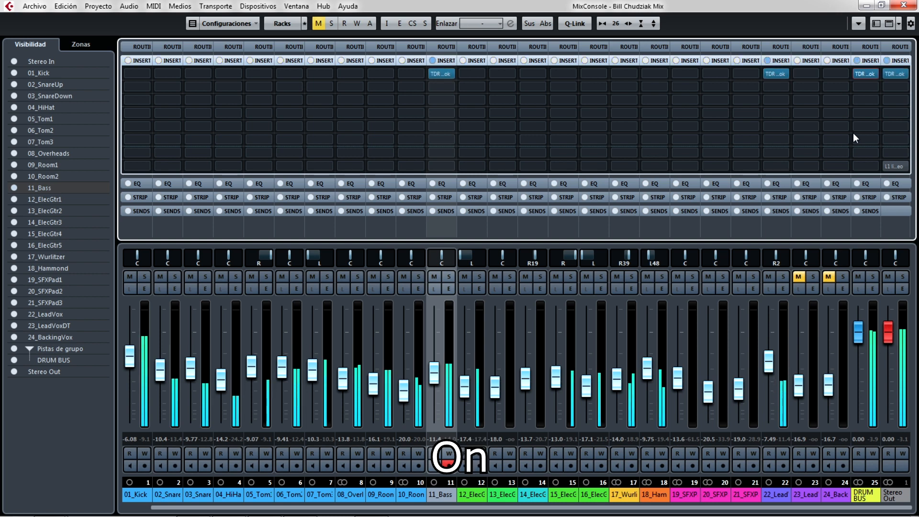
{"action": "key", "text": "b"}
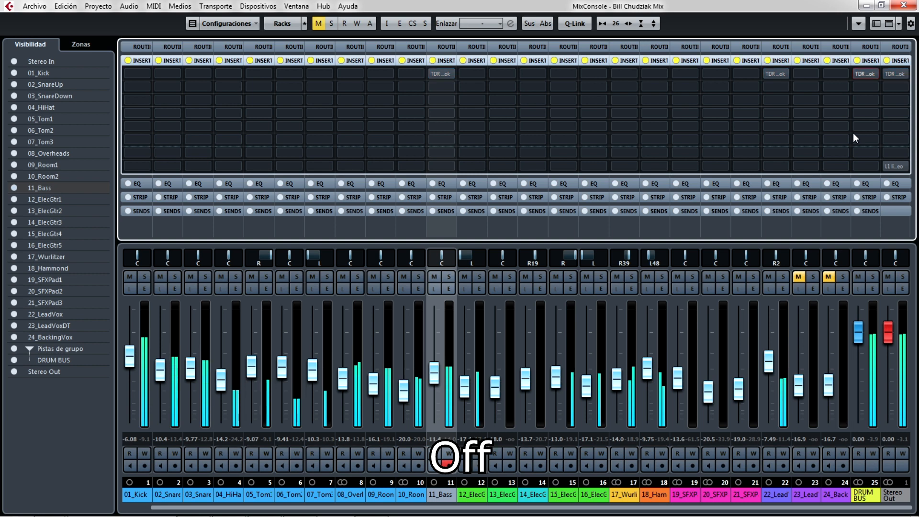
{"action": "key", "text": "b"}
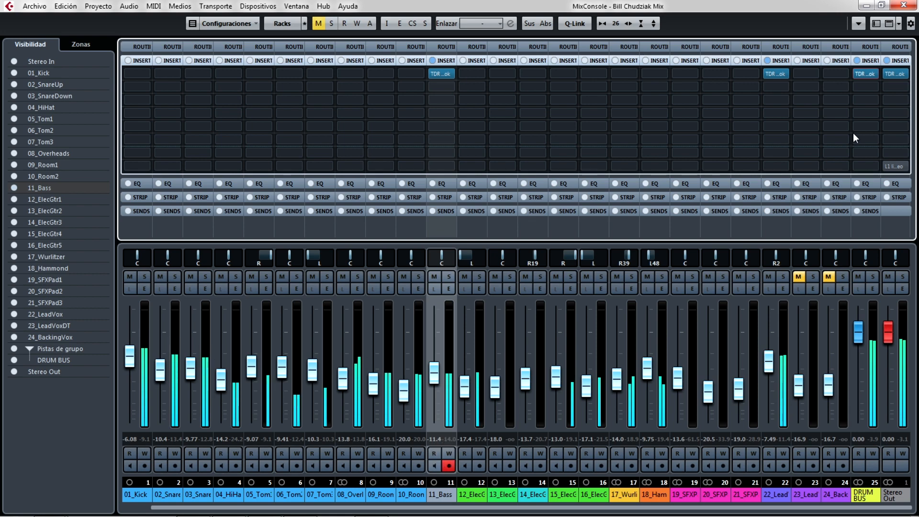
{"action": "key", "text": "F3"}
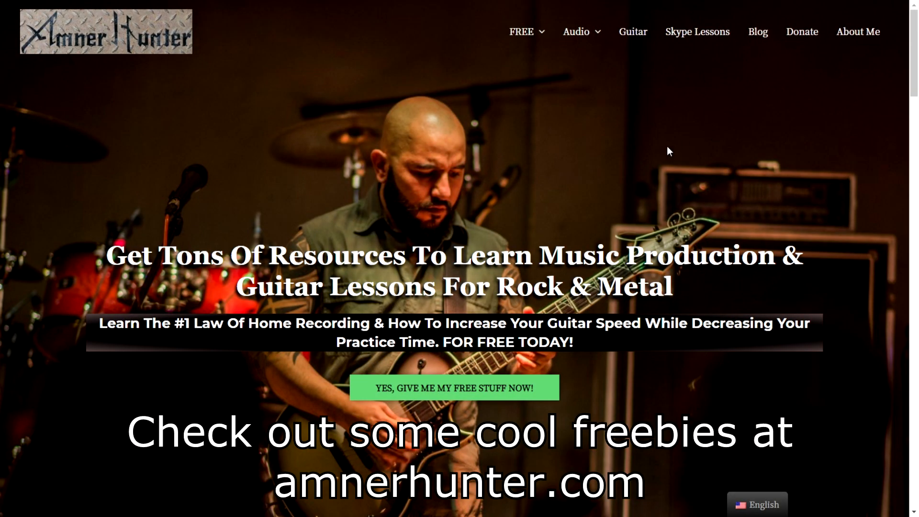
Show the free resource categories on the amnerhunter.com website
{"action": "mouse_move", "coordinate": [540, 42]}
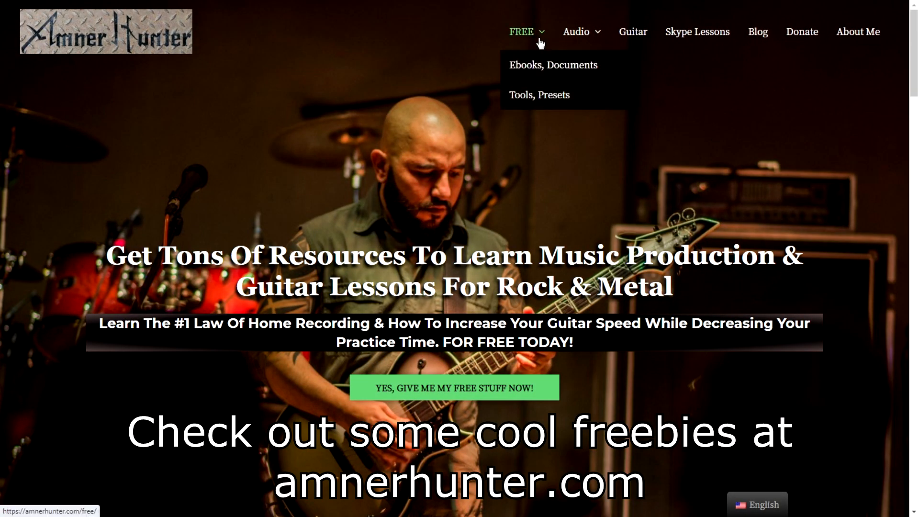